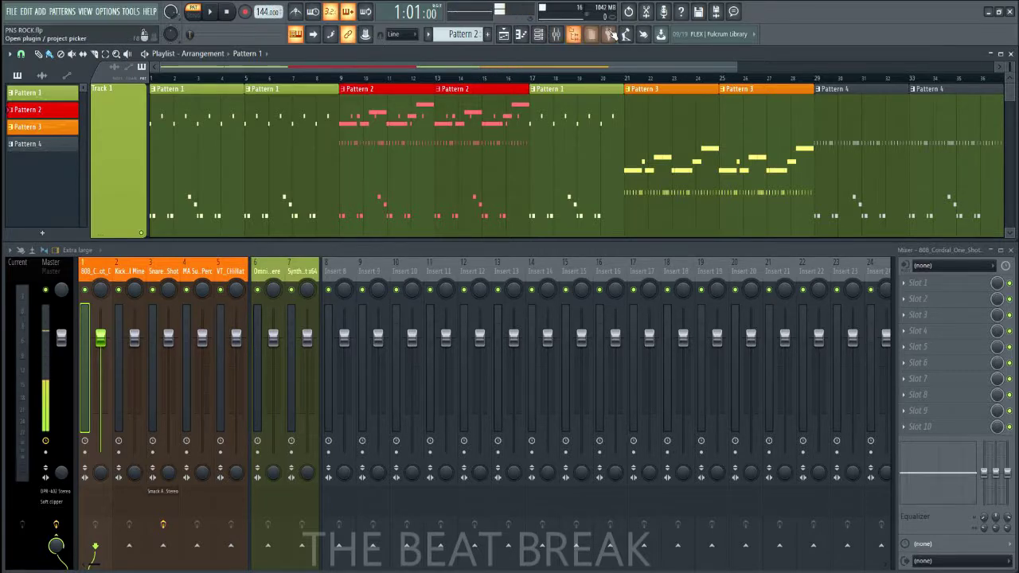
# Tap a steady beat in the tempo tapper and close it.
pyautogui.click(634, 39)
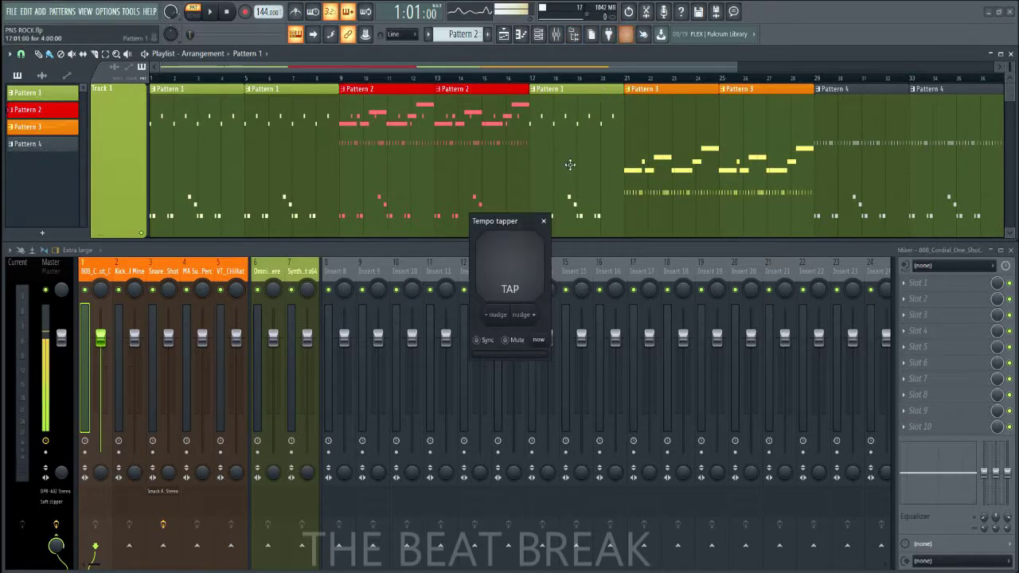
pyautogui.click(520, 250)
pyautogui.click(520, 251)
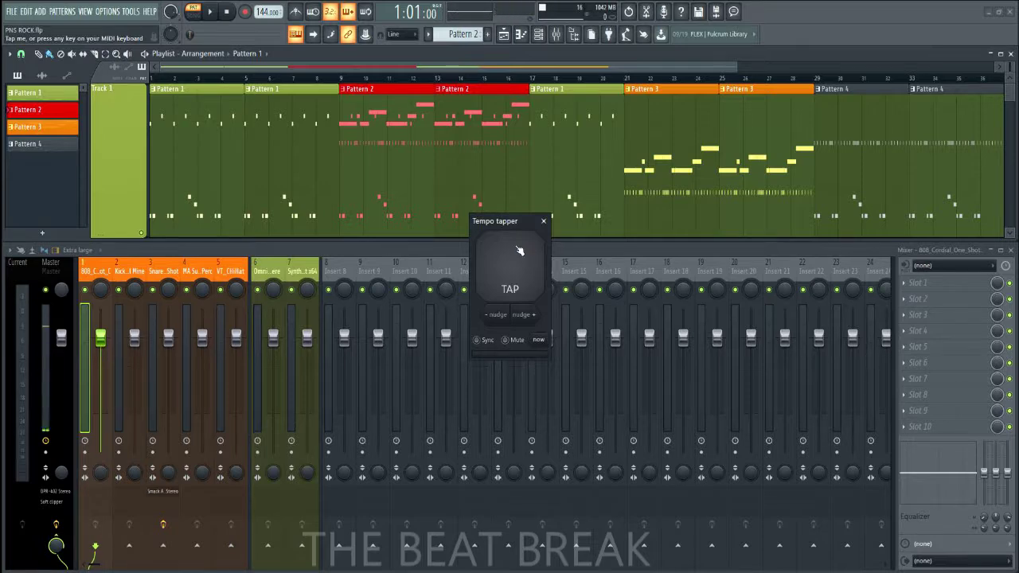
pyautogui.click(519, 252)
pyautogui.click(518, 275)
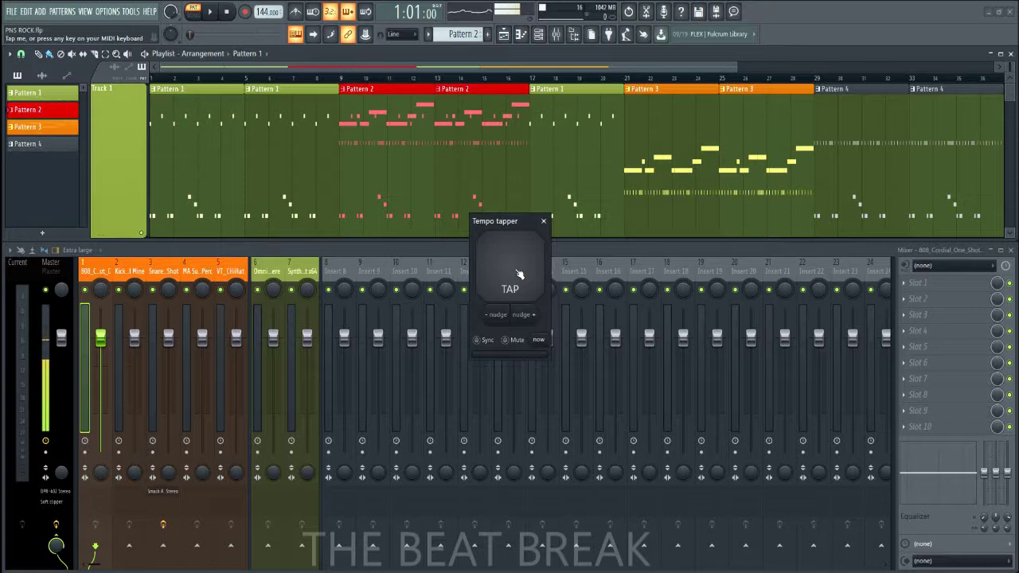
pyautogui.click(519, 275)
pyautogui.click(519, 275)
pyautogui.click(519, 275)
pyautogui.click(519, 275)
pyautogui.click(519, 275)
pyautogui.click(519, 275)
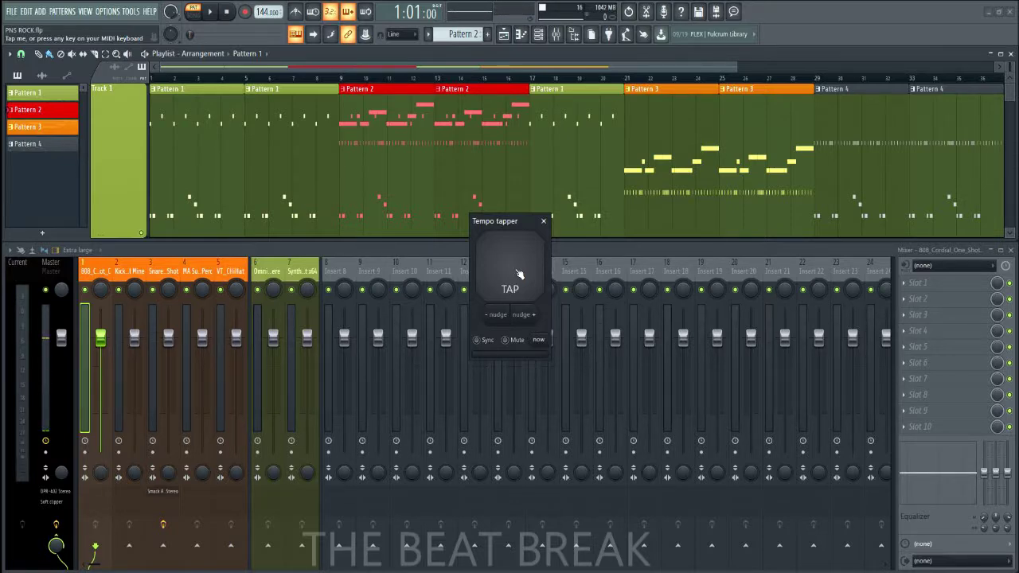
pyautogui.click(544, 222)
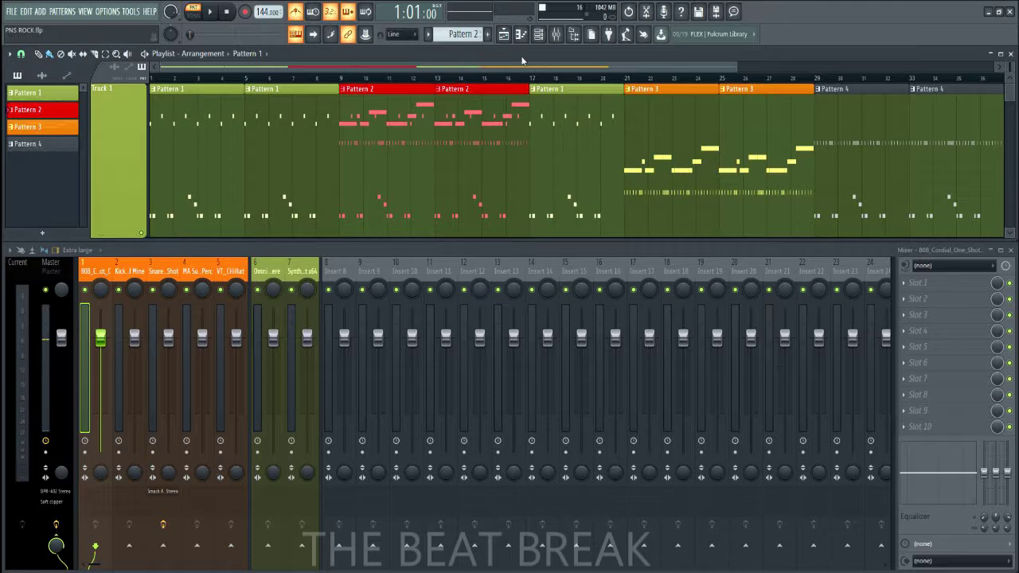
# Open the channel rack and play Pattern 2 to hear the metronome count against the muted channels.
pyautogui.click(538, 34)
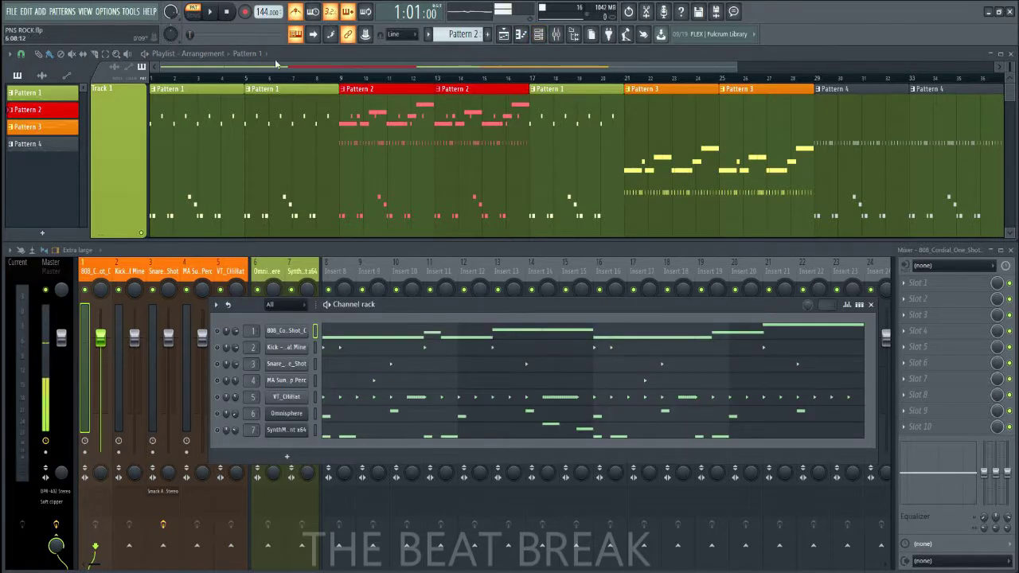
pyautogui.click(219, 13)
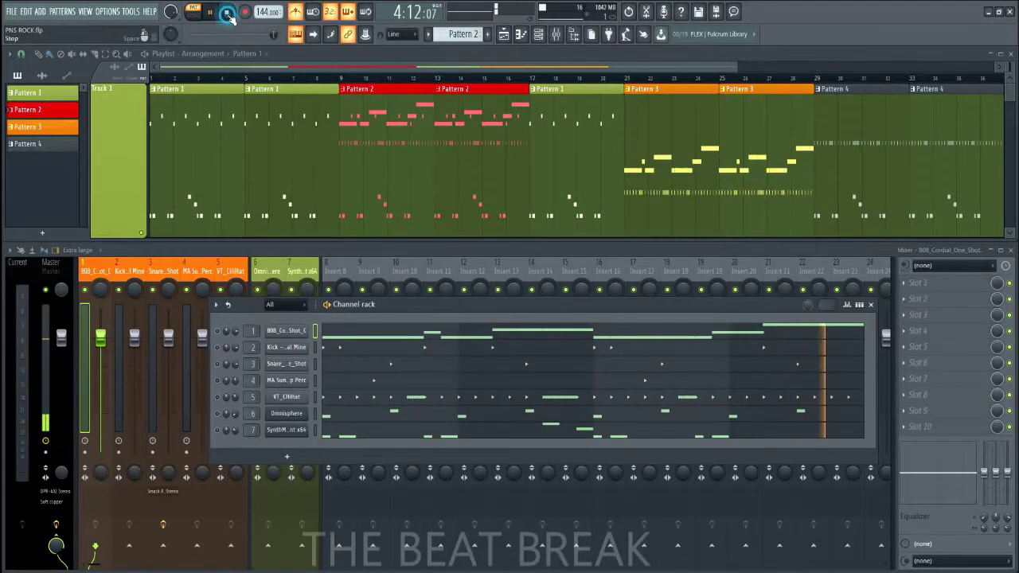
pyautogui.press('space')
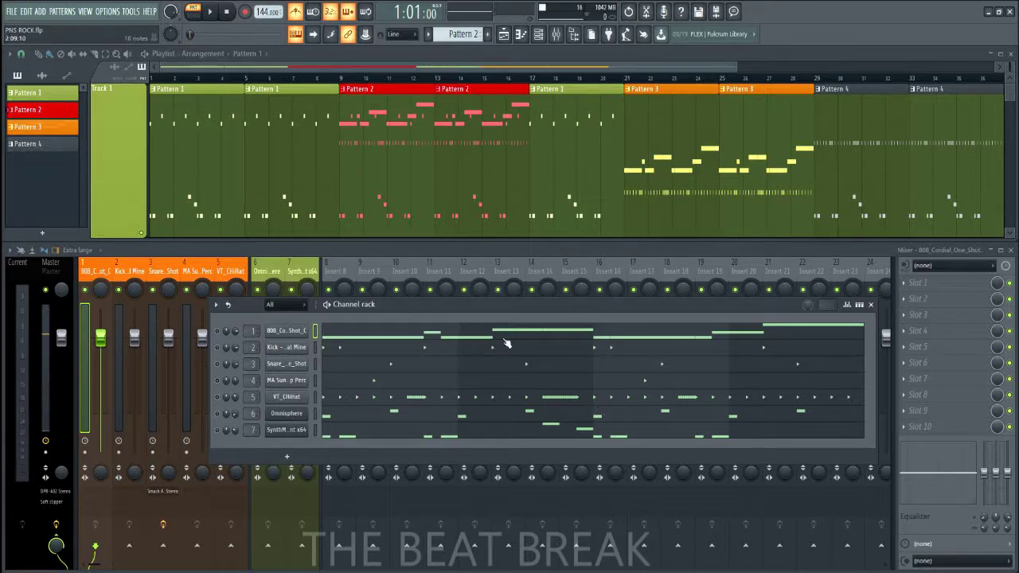
# Audition the Snare_Ladee_One_Shot sample in its channel settings and unmute the snare channel.
pyautogui.click(392, 368)
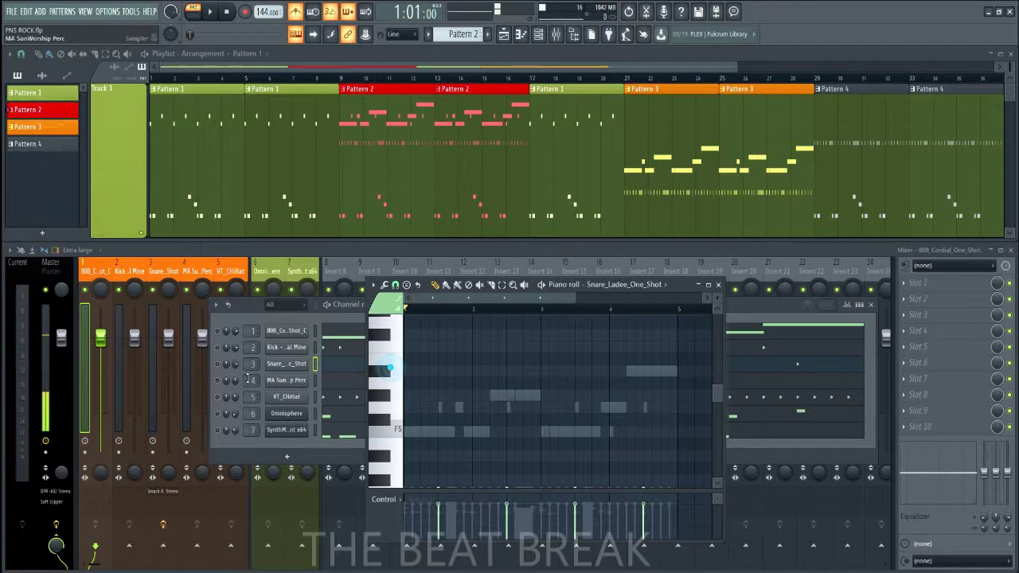
pyautogui.click(287, 369)
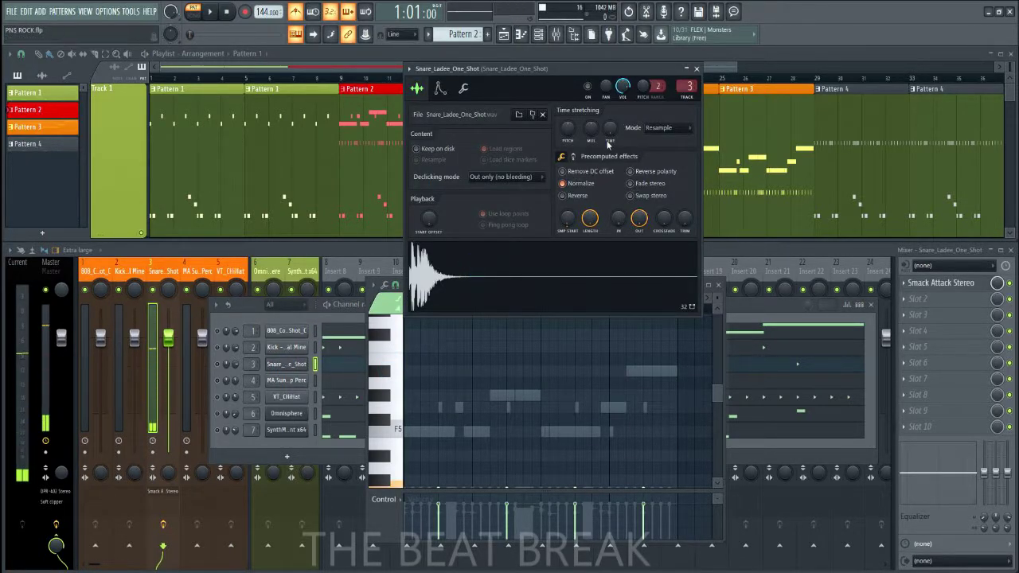
pyautogui.click(521, 267)
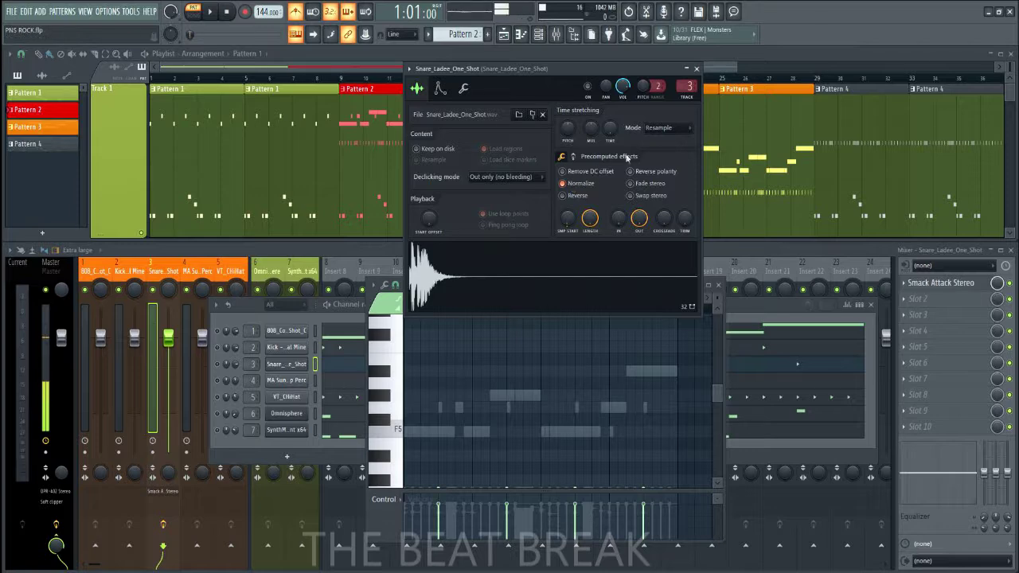
pyautogui.click(221, 373)
pyautogui.click(695, 69)
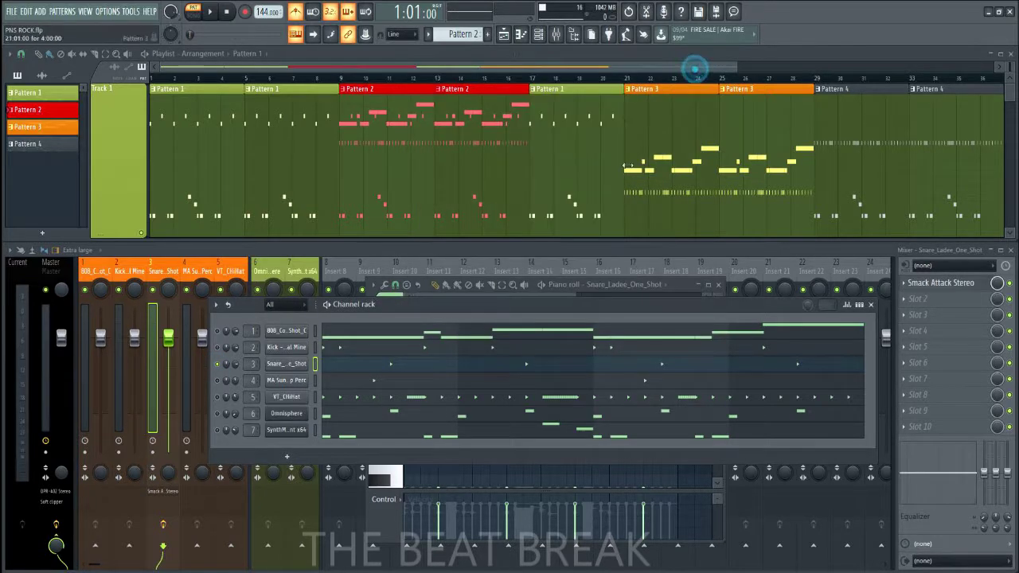
# Show the snare's notes in the piano roll and play Pattern 2 to hear their placement.
pyautogui.click(477, 361)
pyautogui.click(489, 366)
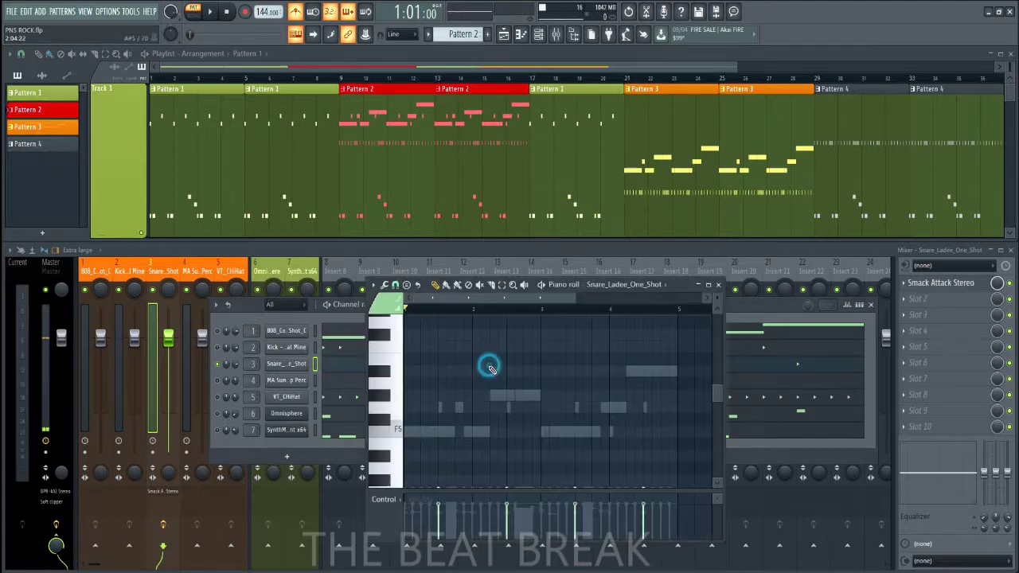
pyautogui.scroll(-3, 481, 422)
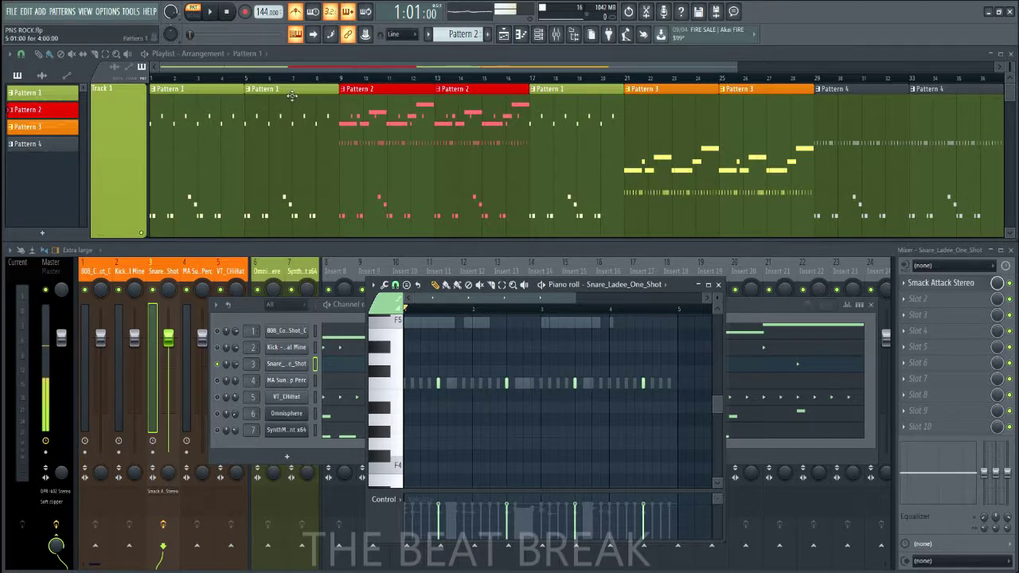
pyautogui.click(212, 12)
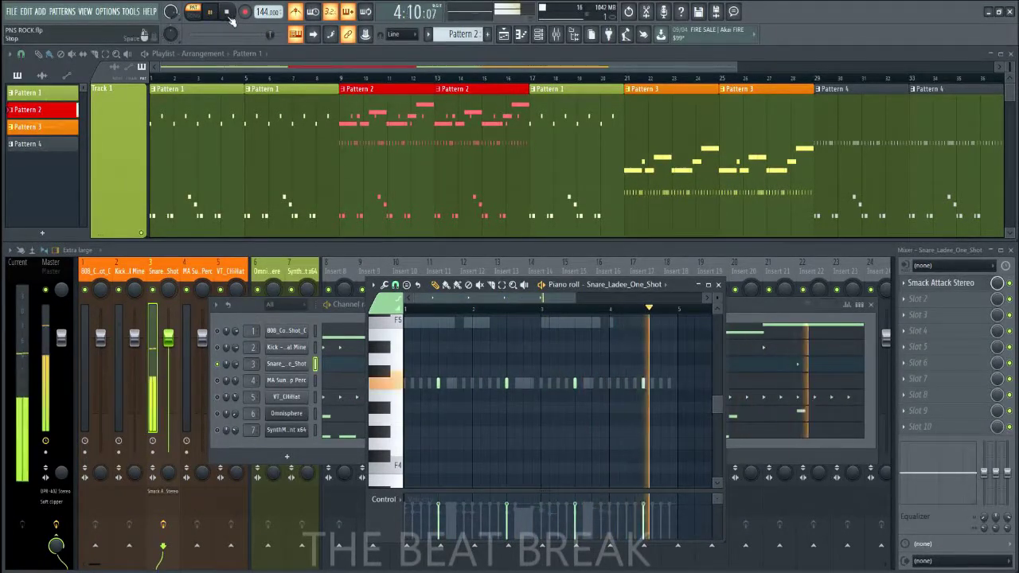
pyautogui.click(228, 13)
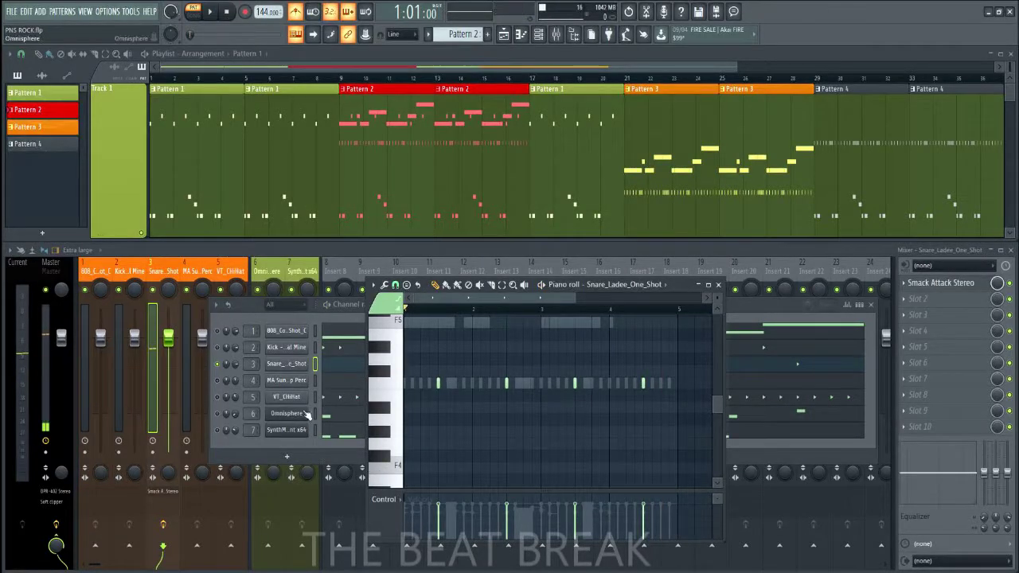
# Unmute the MA SunWorship Perc channel and audition its sample in the channel settings.
pyautogui.click(222, 383)
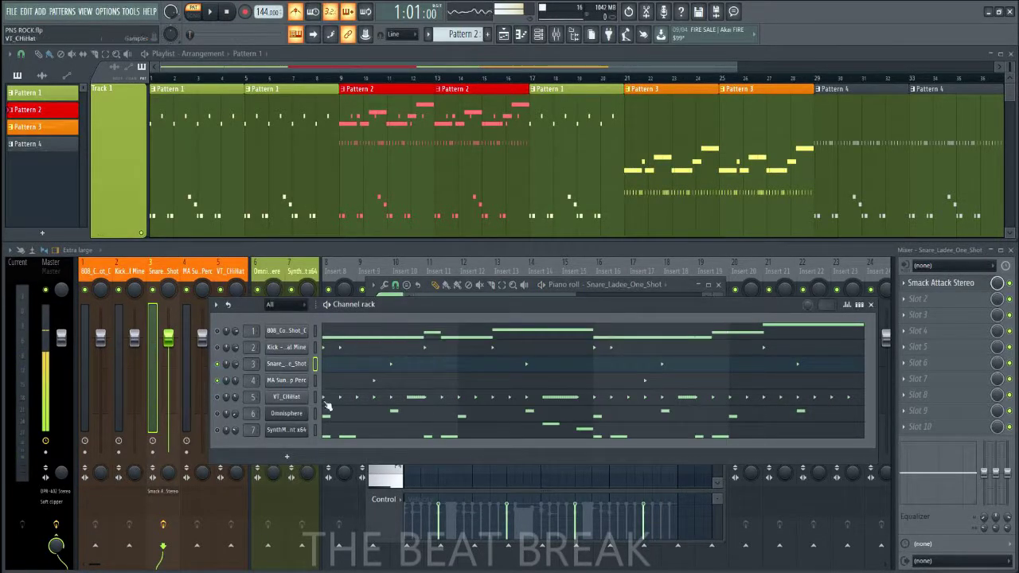
pyautogui.click(344, 390)
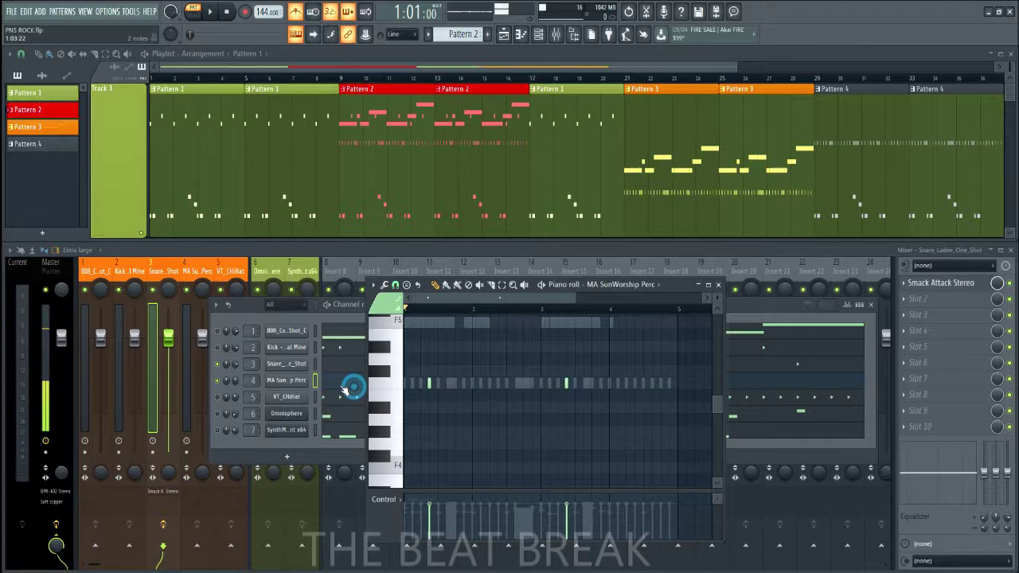
pyautogui.click(287, 379)
pyautogui.click(542, 309)
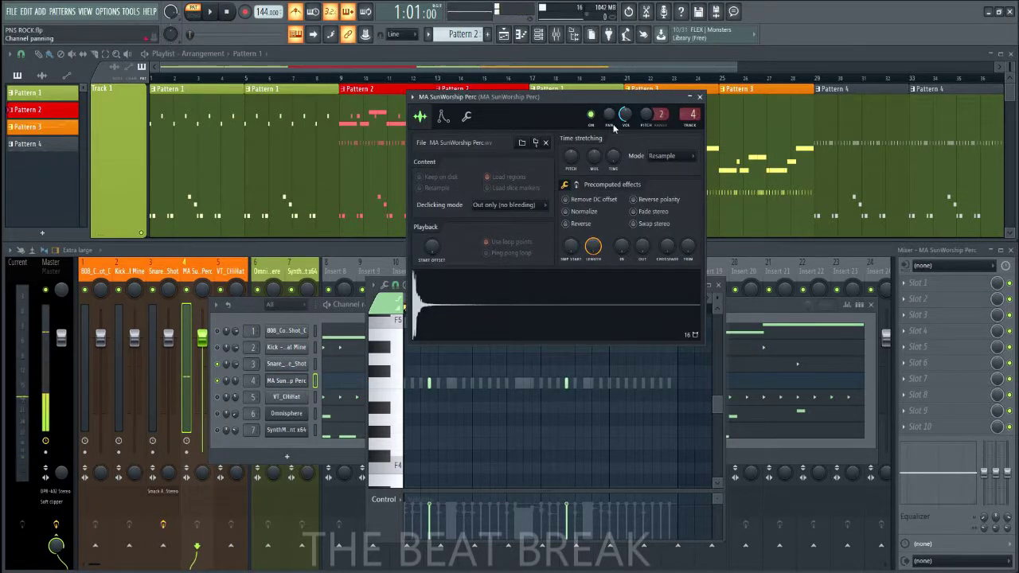
# Check the time shift setting of the MA SunWorship Perc channel and close its settings.
pyautogui.click(467, 117)
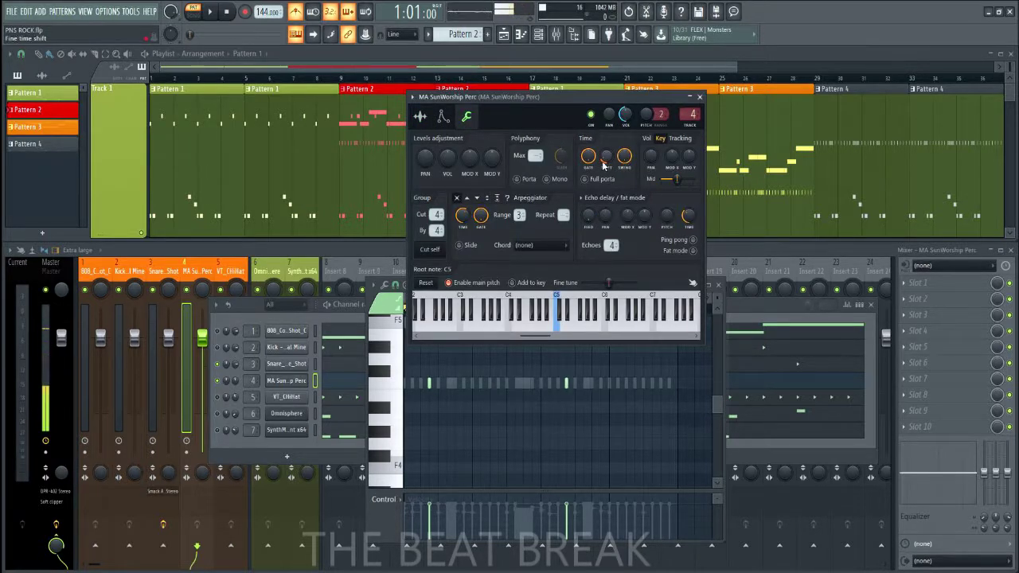
pyautogui.click(420, 117)
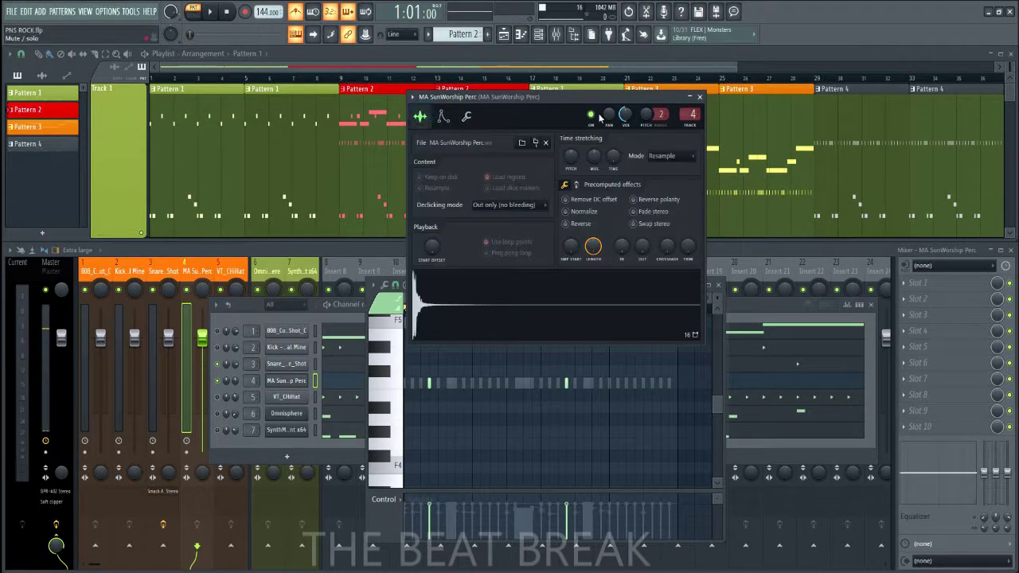
pyautogui.click(699, 97)
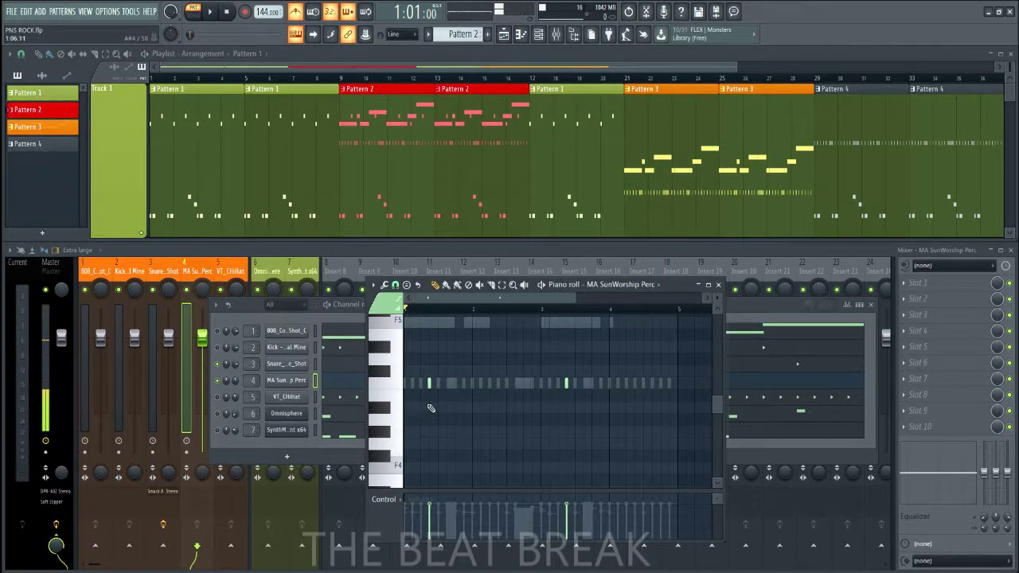
# Bring the MA SunWorship Perc notes back up in the piano roll and play Pattern 2 with snare and percussion.
pyautogui.click(213, 378)
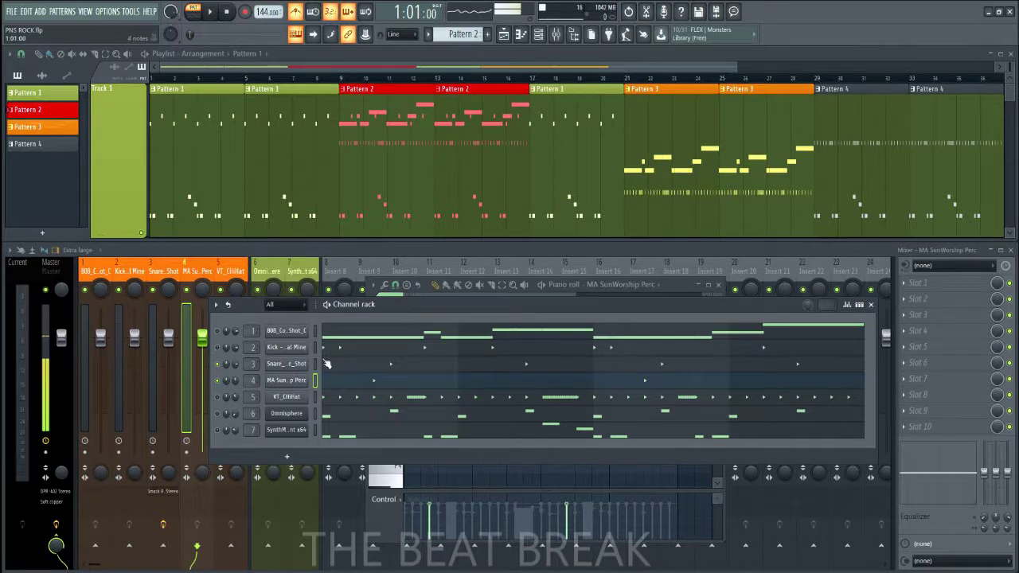
pyautogui.click(365, 382)
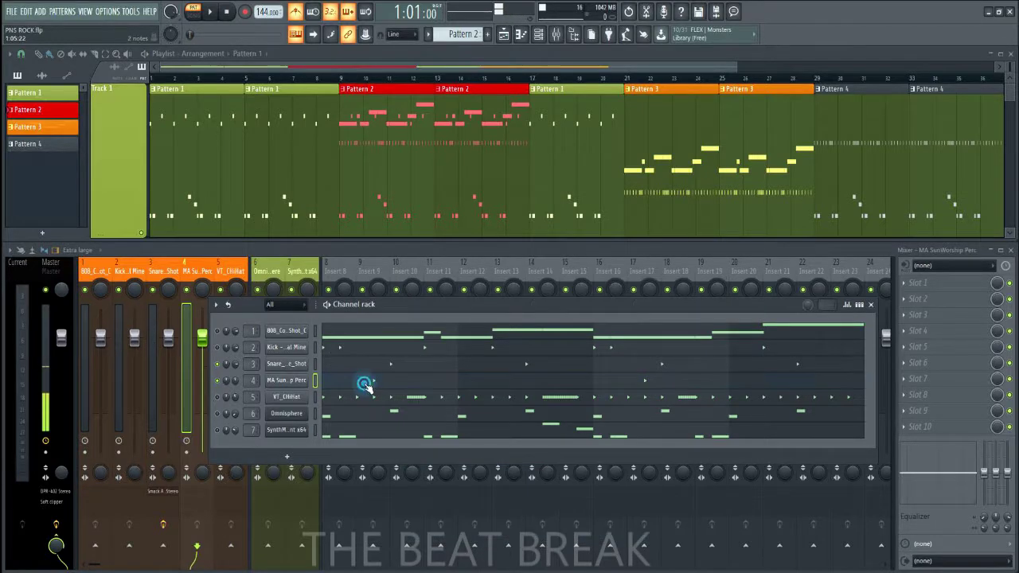
pyautogui.click(426, 381)
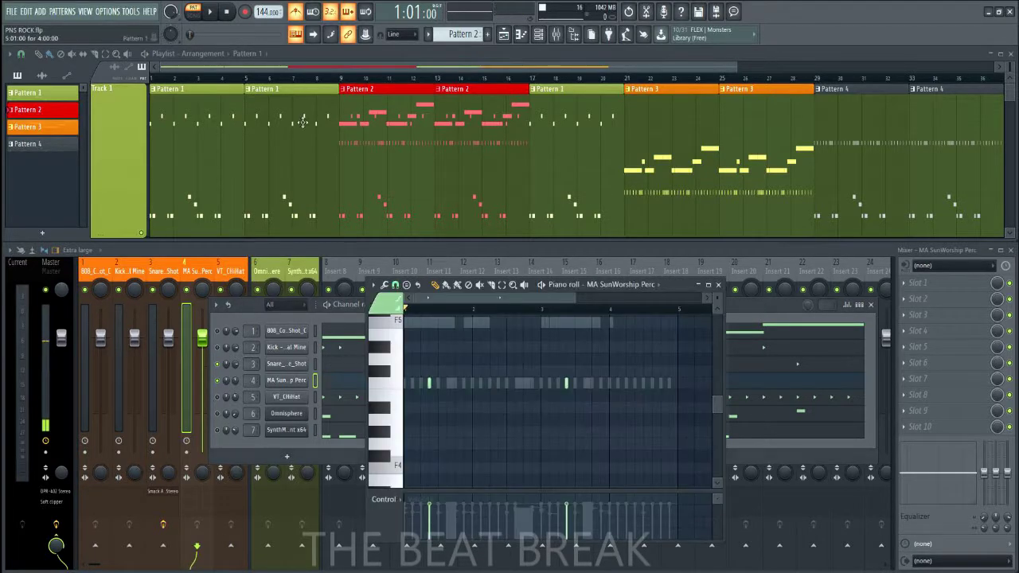
pyautogui.click(211, 12)
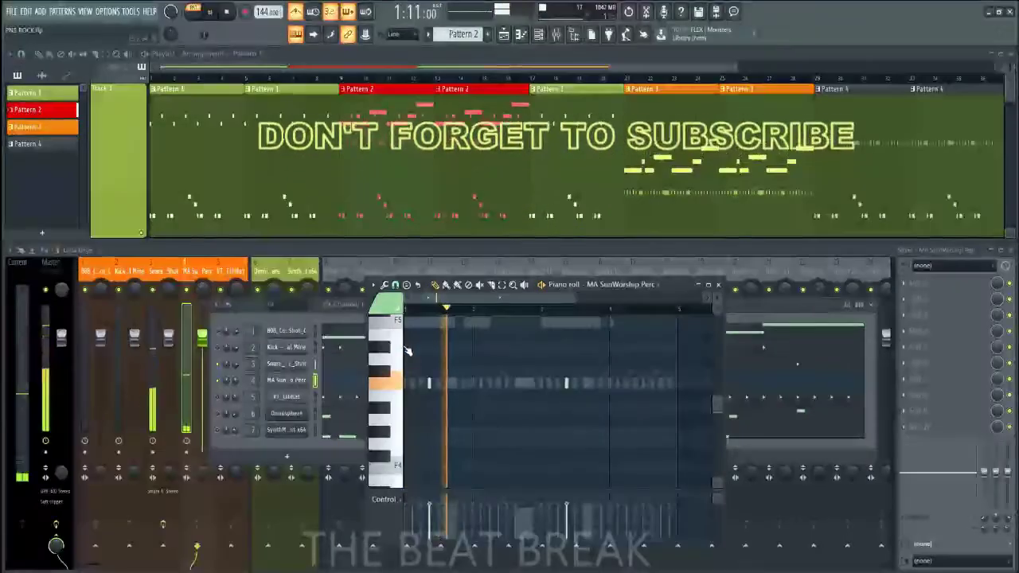
pyautogui.press('space')
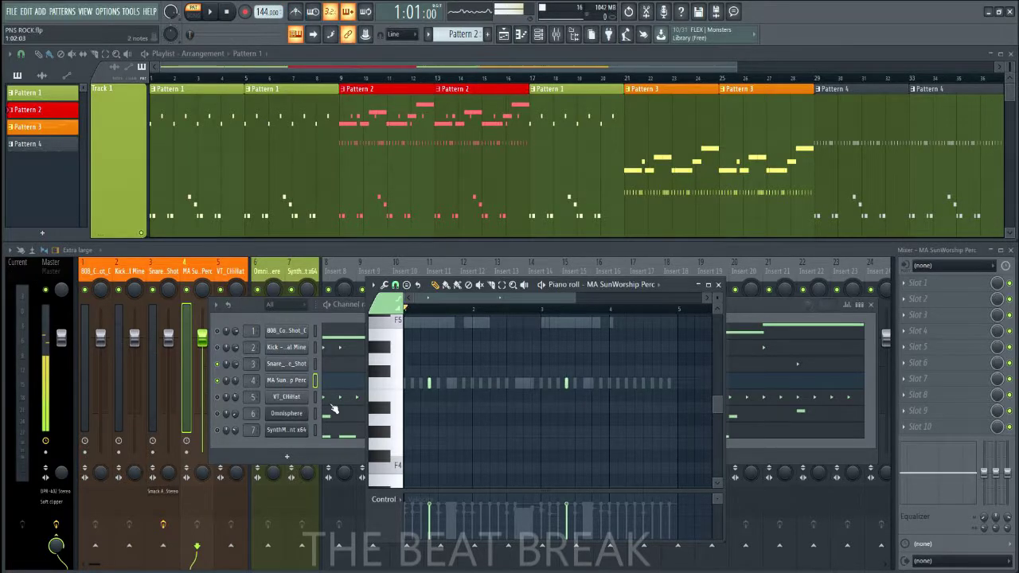
# Unmute the VT_CHiHat channel and audition its sample in the channel settings.
pyautogui.click(218, 398)
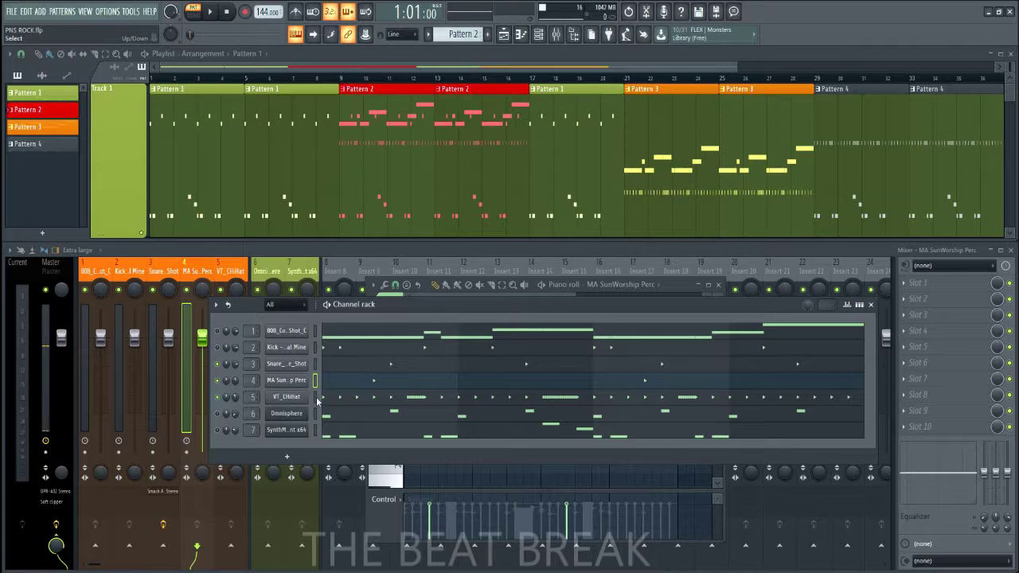
pyautogui.click(295, 398)
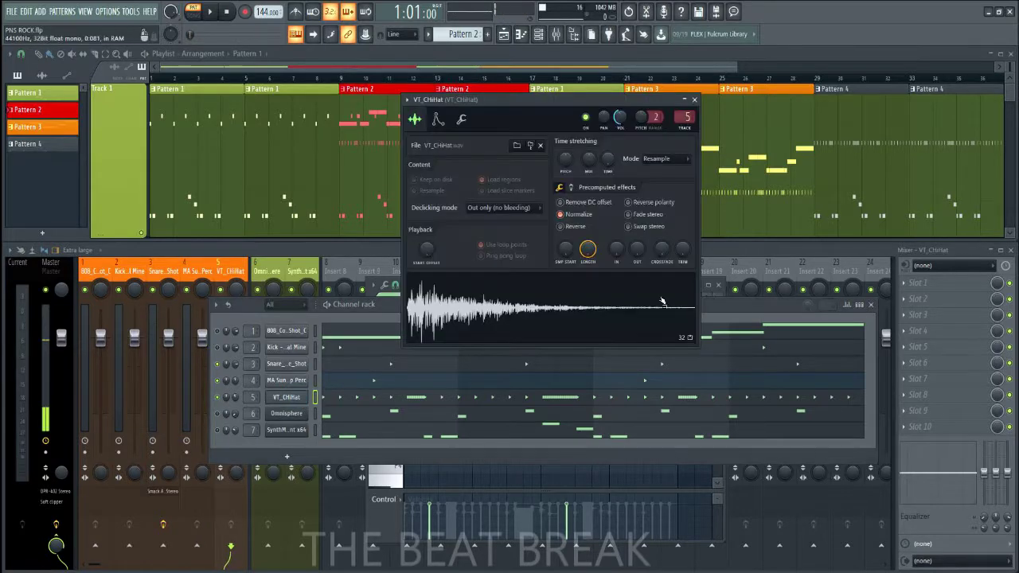
pyautogui.click(503, 316)
pyautogui.click(502, 315)
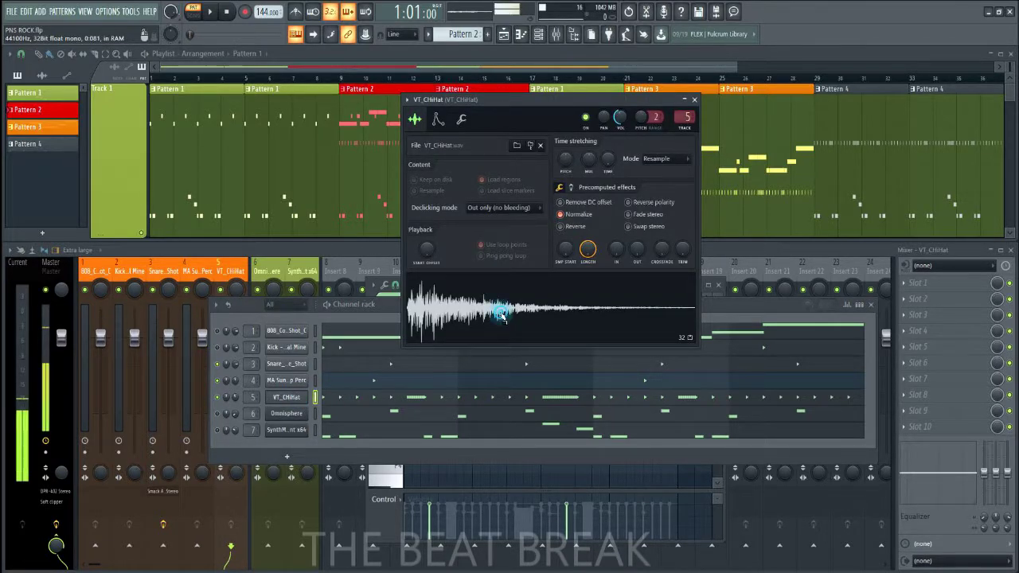
pyautogui.click(502, 314)
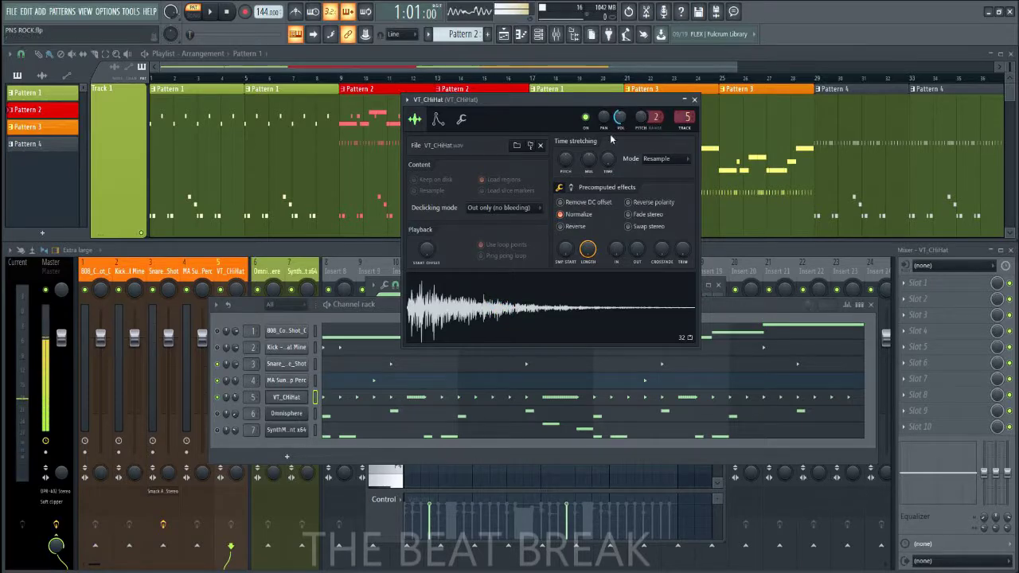
# Check the time shift setting of the VT_CHiHat channel and show its notes in the piano roll.
pyautogui.click(463, 122)
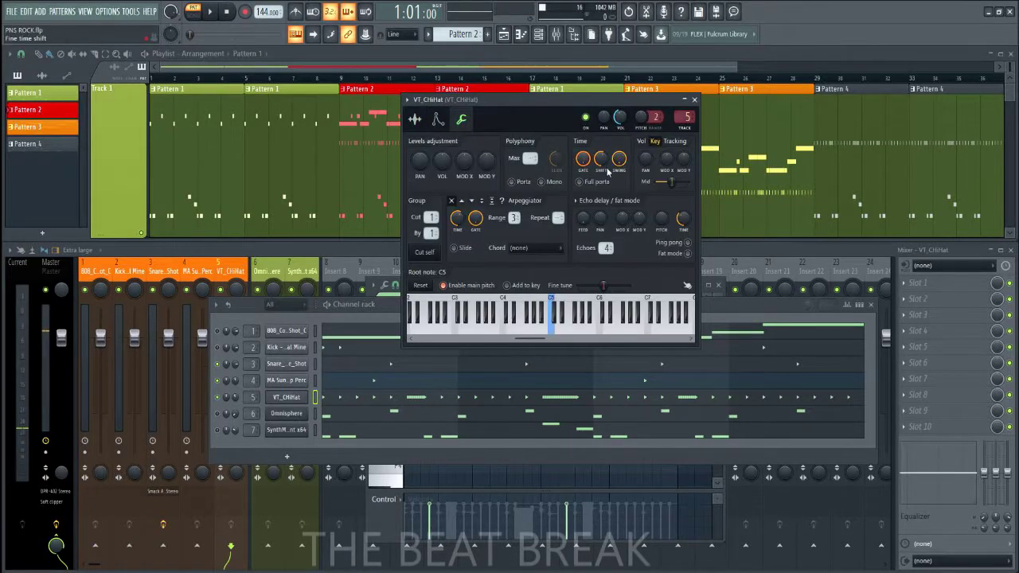
pyautogui.click(415, 119)
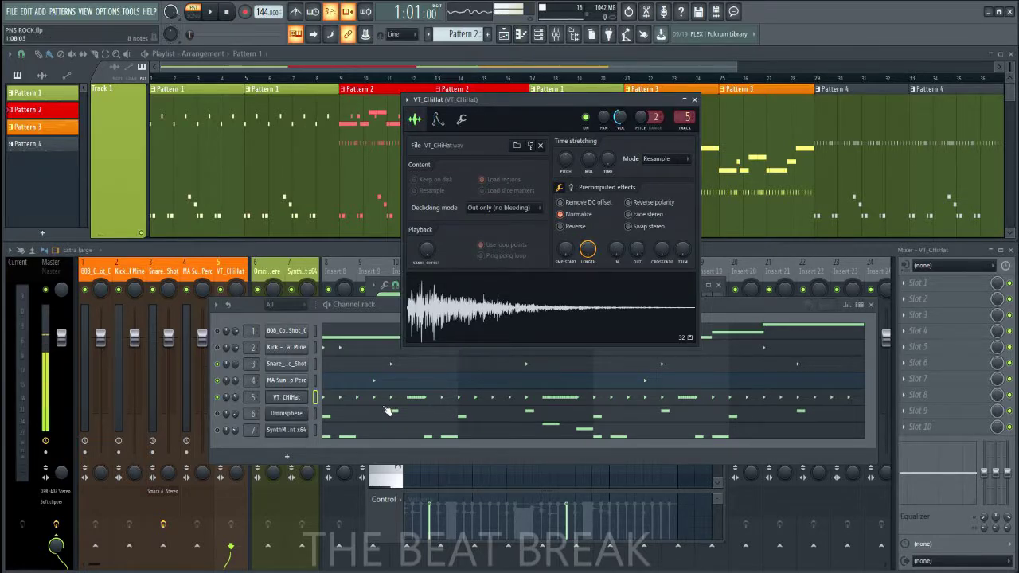
pyautogui.click(694, 100)
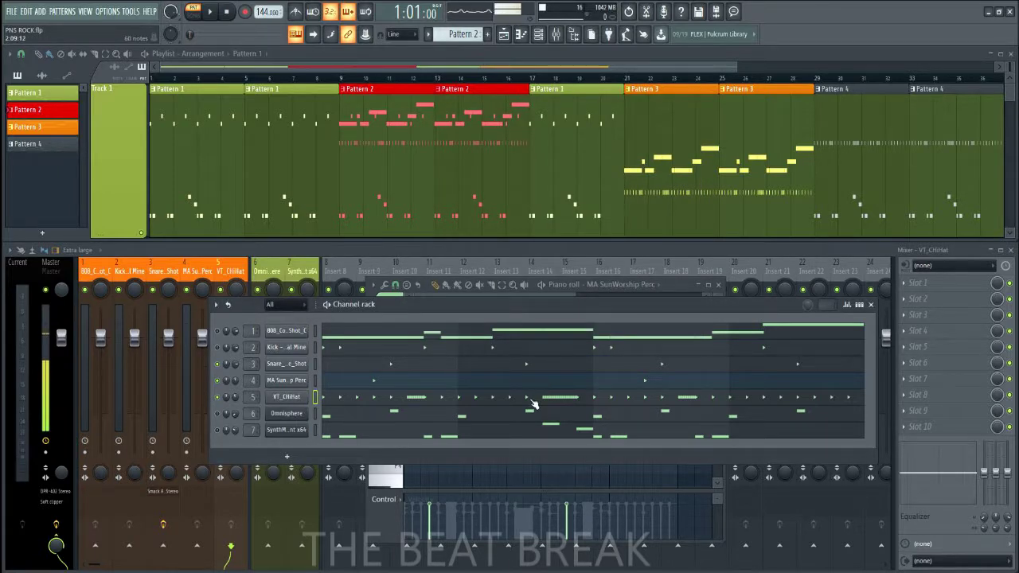
pyautogui.click(532, 402)
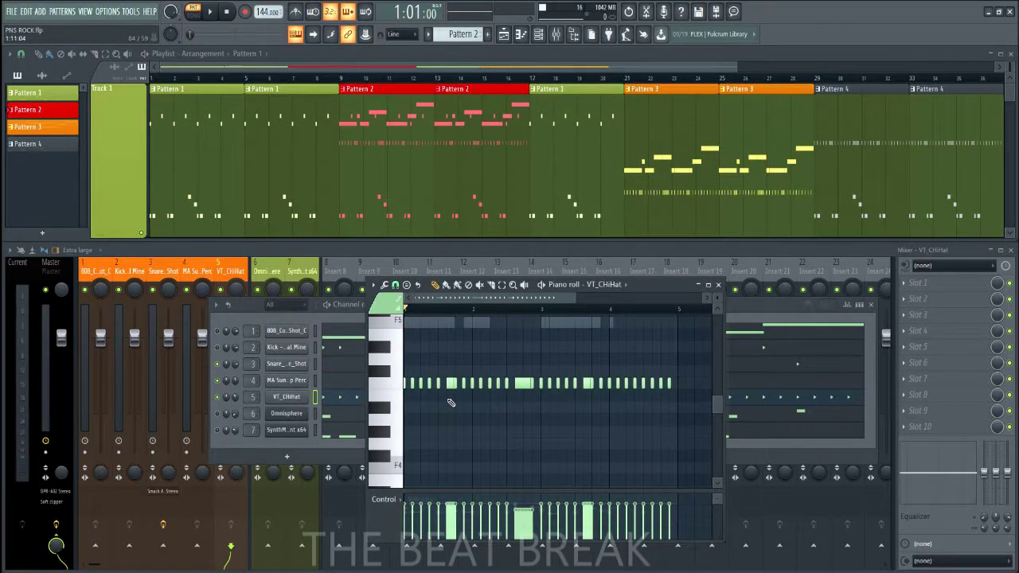
# Bring the VT_CHiHat notes back up in the piano roll and play Pattern 2 with snare, percussion and hi-hat.
pyautogui.click(223, 406)
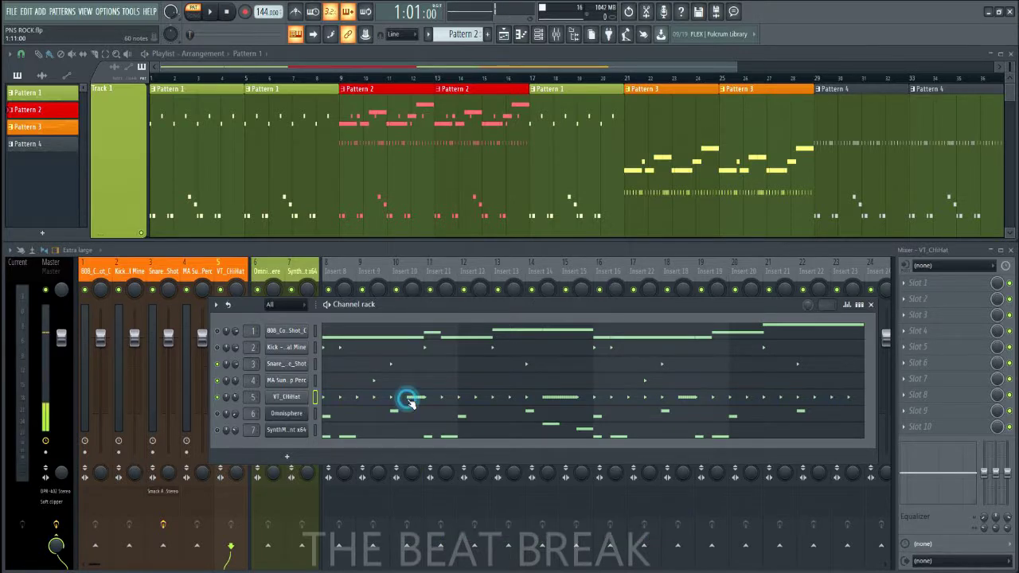
pyautogui.click(406, 398)
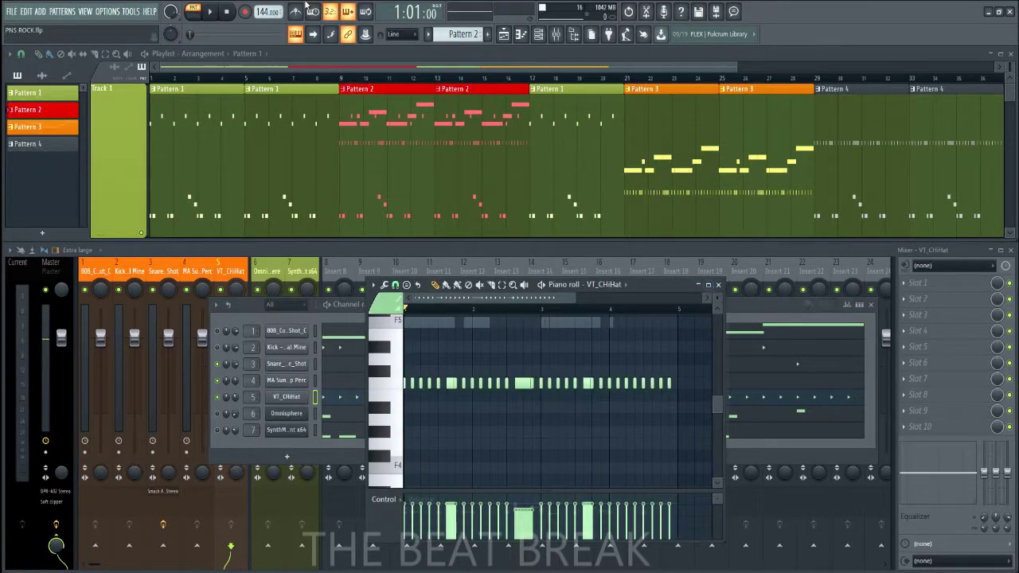
pyautogui.click(209, 11)
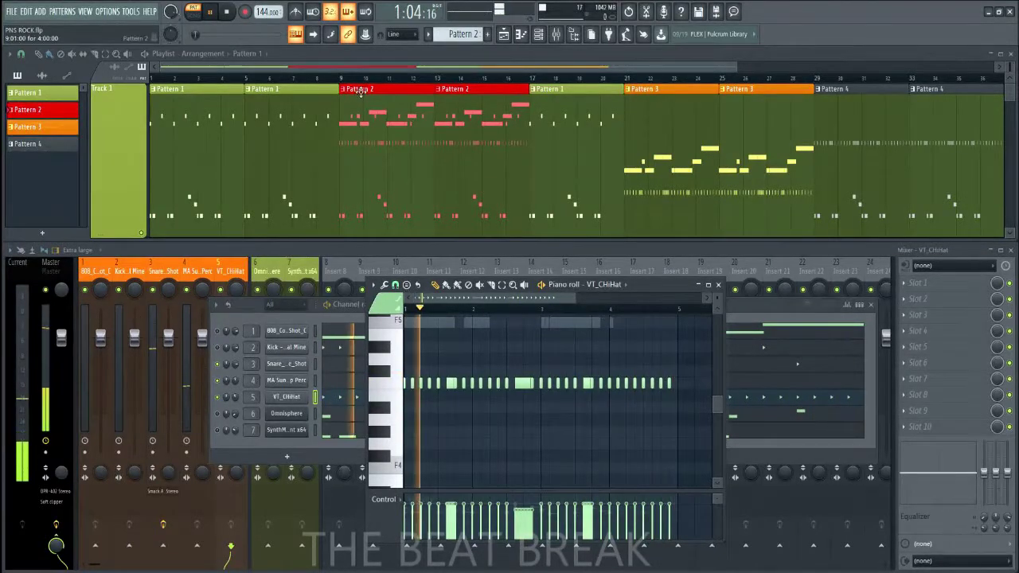
pyautogui.click(235, 16)
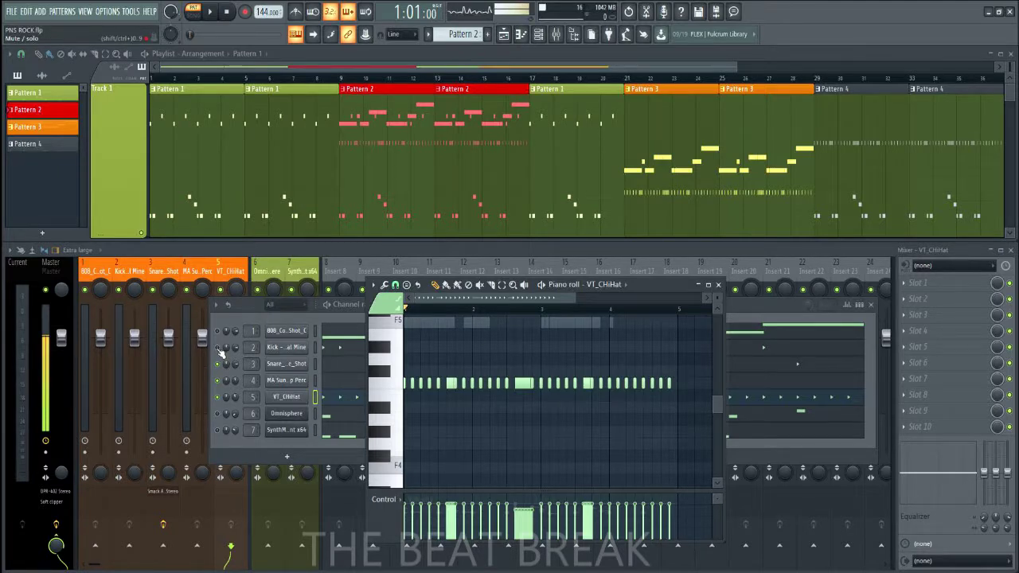
# Unmute the Kick - Chemical Mine channel and audition its sample in the channel settings.
pyautogui.click(222, 353)
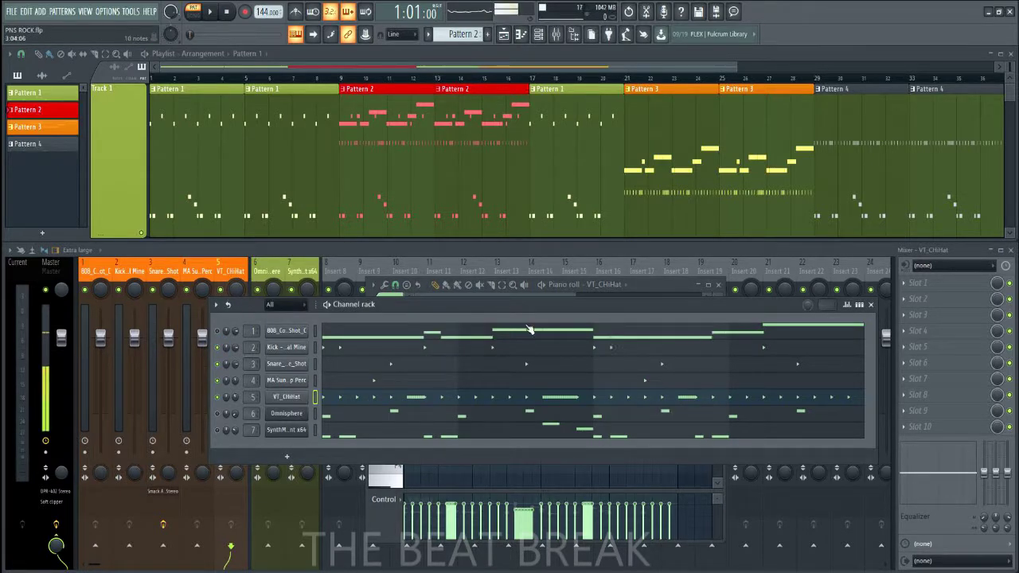
pyautogui.click(287, 348)
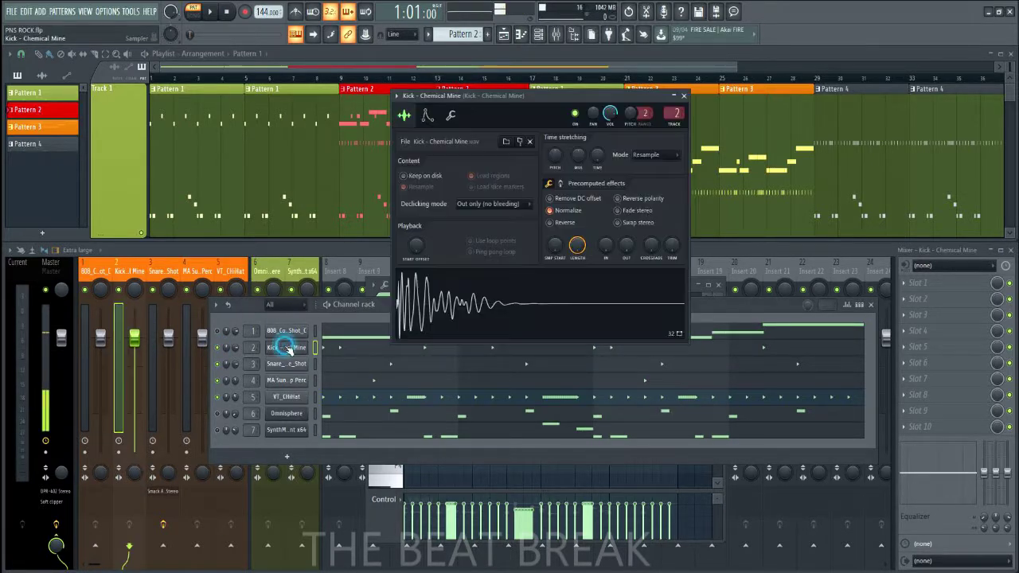
pyautogui.click(516, 306)
pyautogui.click(517, 306)
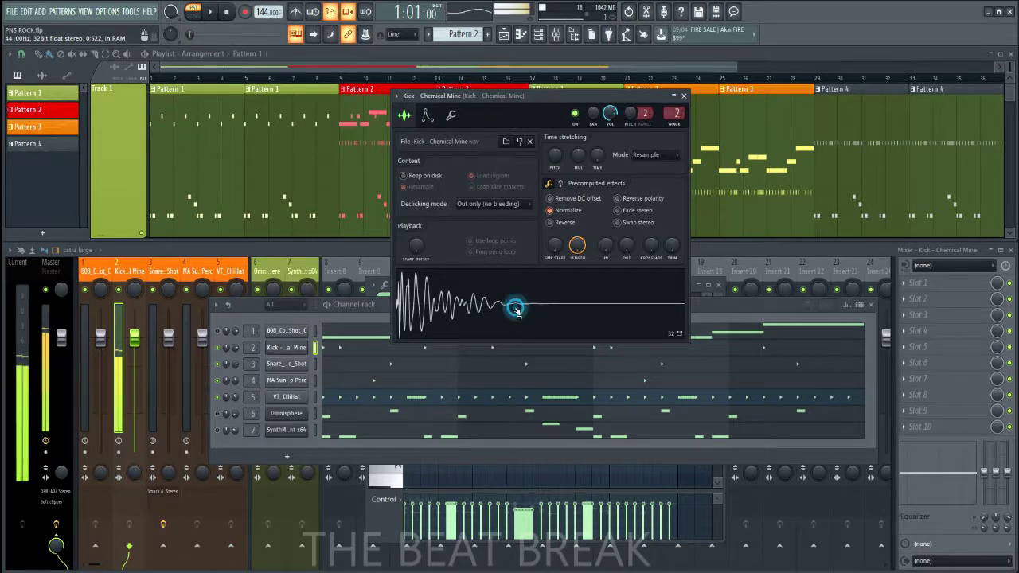
pyautogui.click(519, 305)
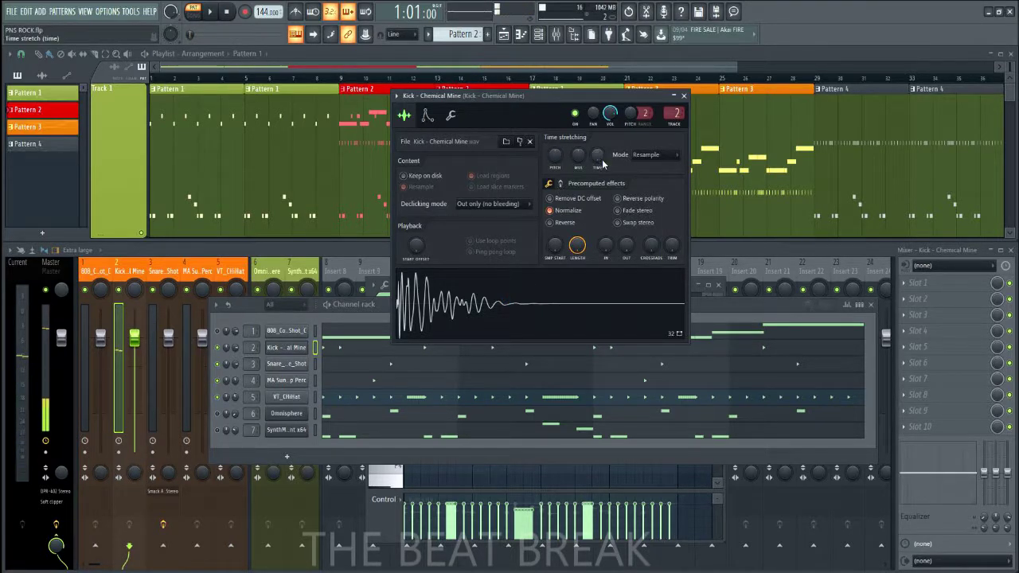
# Check the miscellaneous and sample settings of the Kick - Chemical Mine channel and close its settings.
pyautogui.click(451, 116)
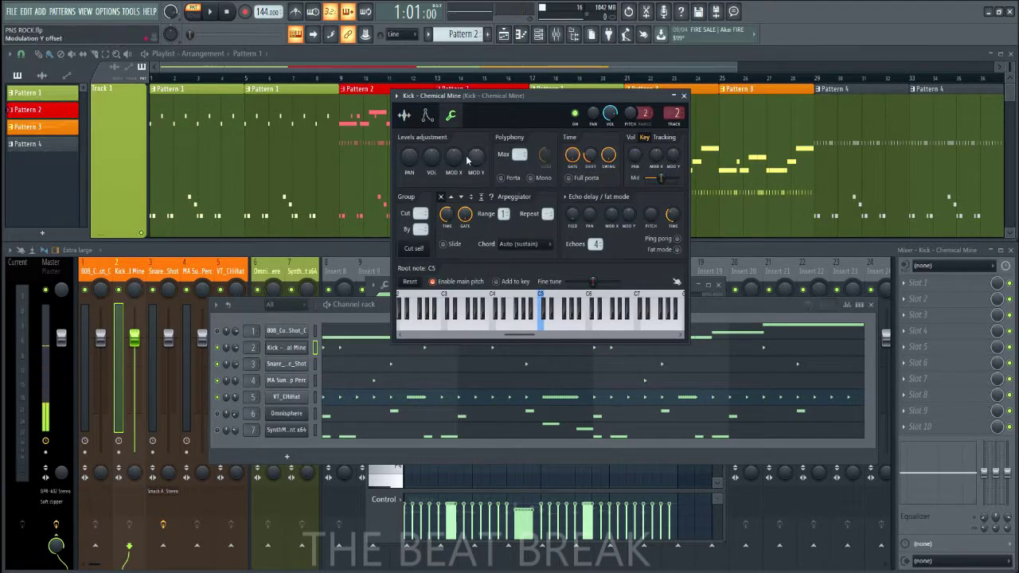
pyautogui.click(405, 116)
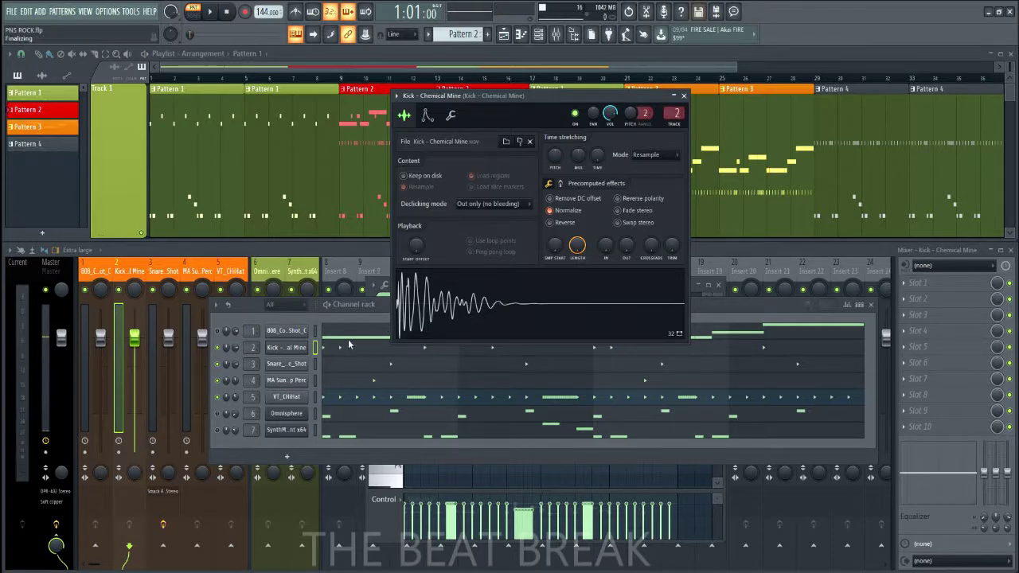
pyautogui.click(683, 96)
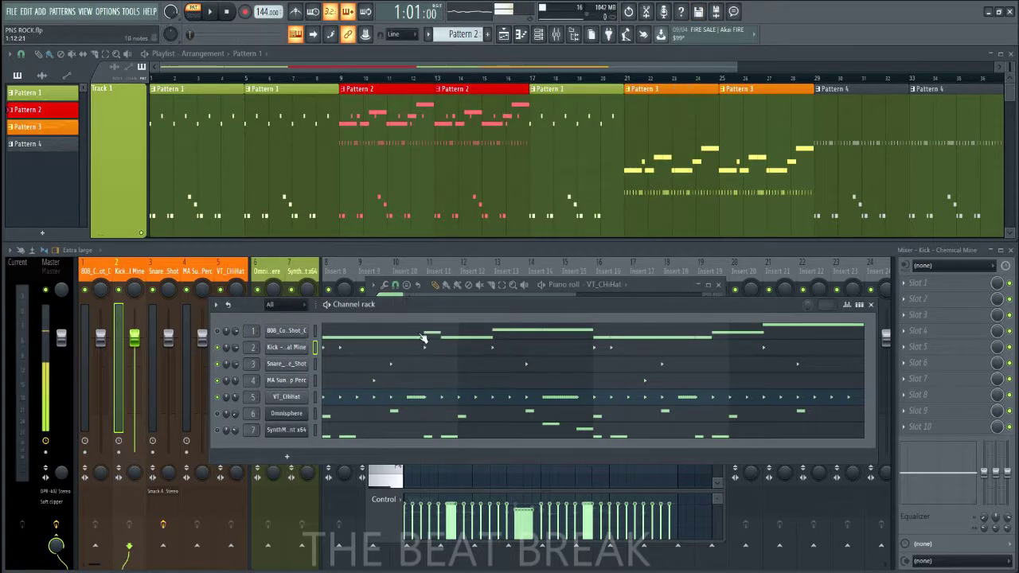
# Show the Kick - Chemical Mine notes in the piano roll and play Pattern 2 with the kick added.
pyautogui.click(412, 353)
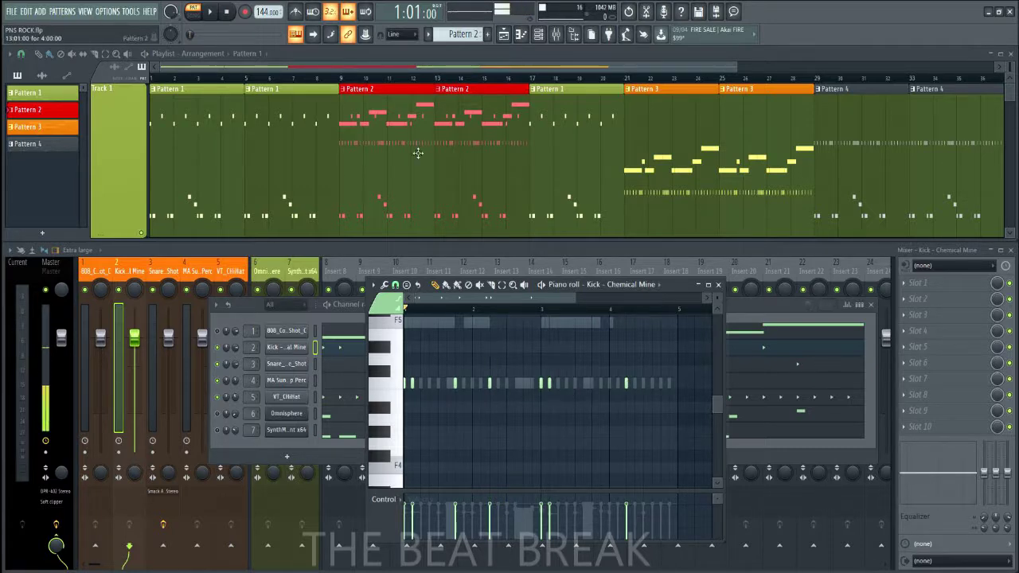
pyautogui.click(211, 12)
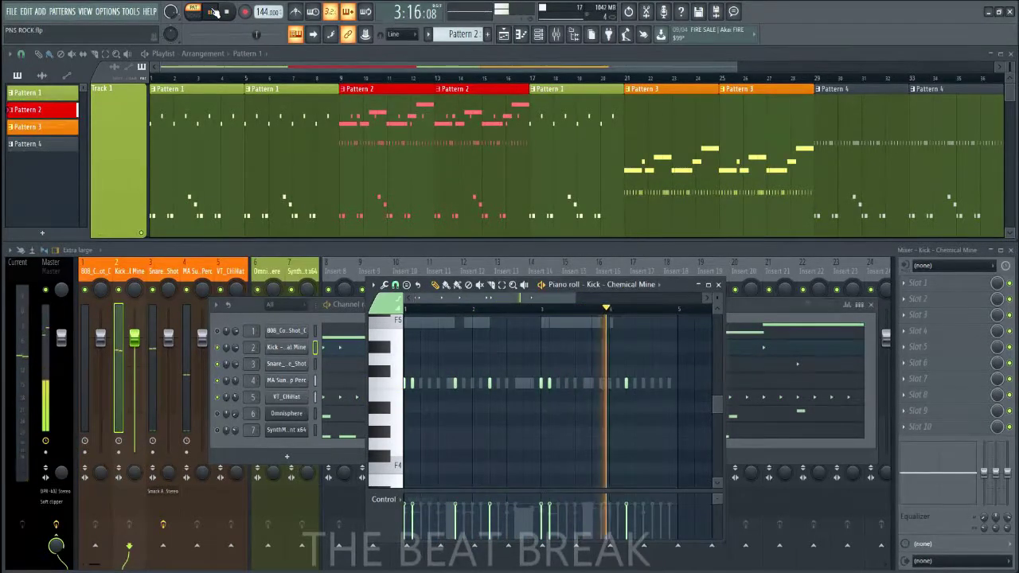
pyautogui.click(214, 11)
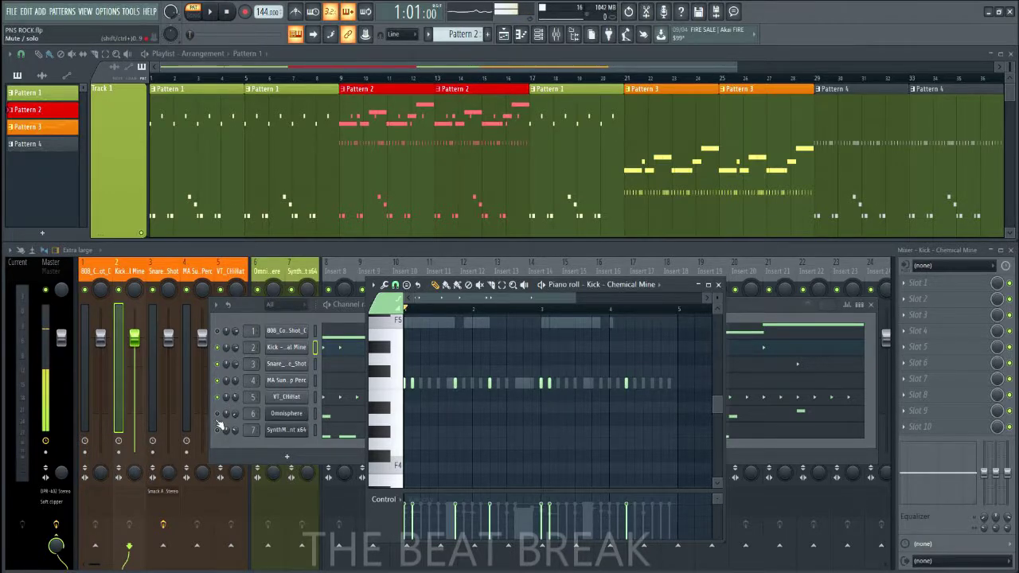
# Unmute the Omnisphere channel and bring its notes around F5 into view in the piano roll.
pyautogui.click(219, 413)
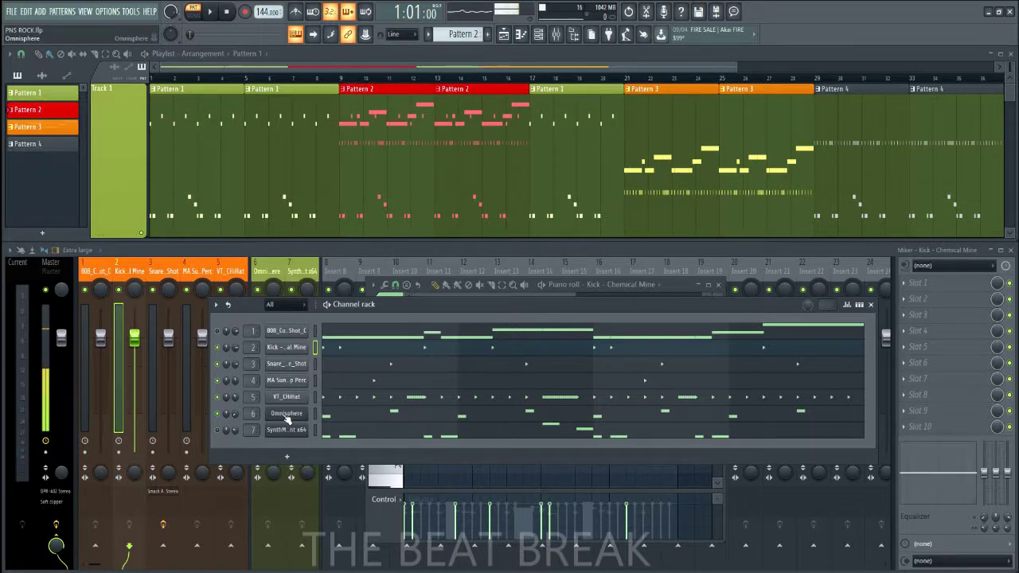
pyautogui.click(365, 418)
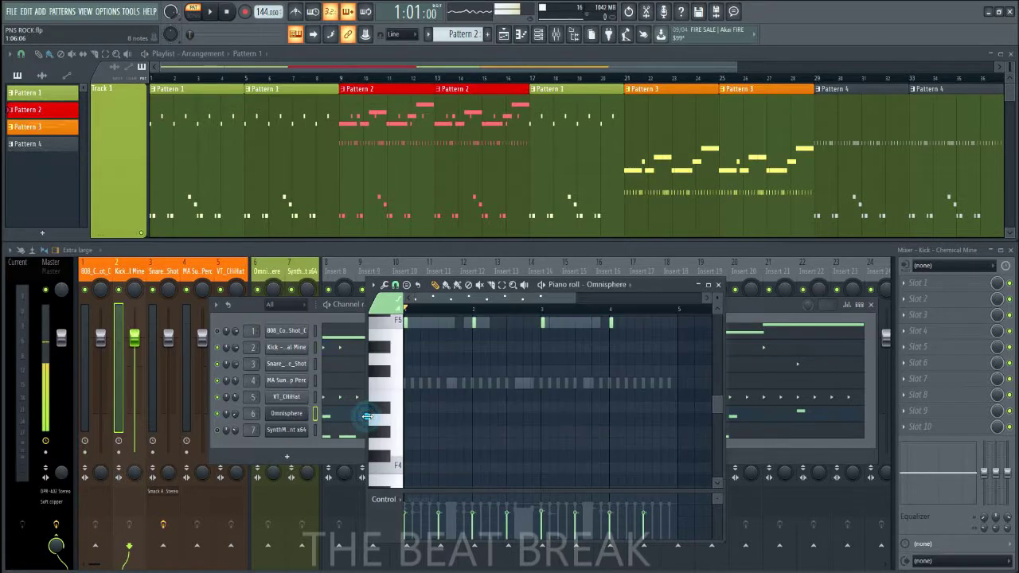
pyautogui.scroll(4, 581, 416)
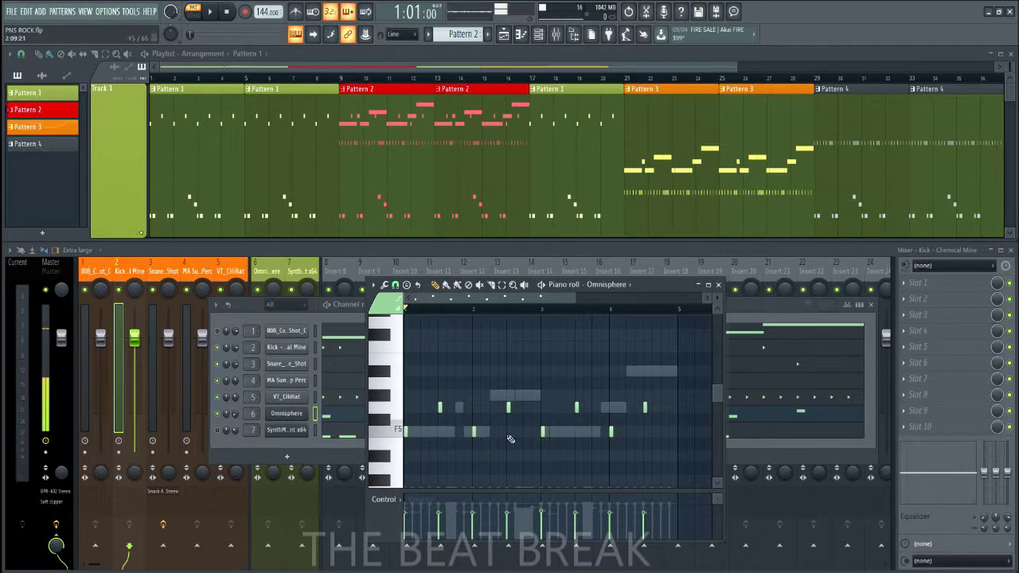
pyautogui.scroll(-2, 500, 428)
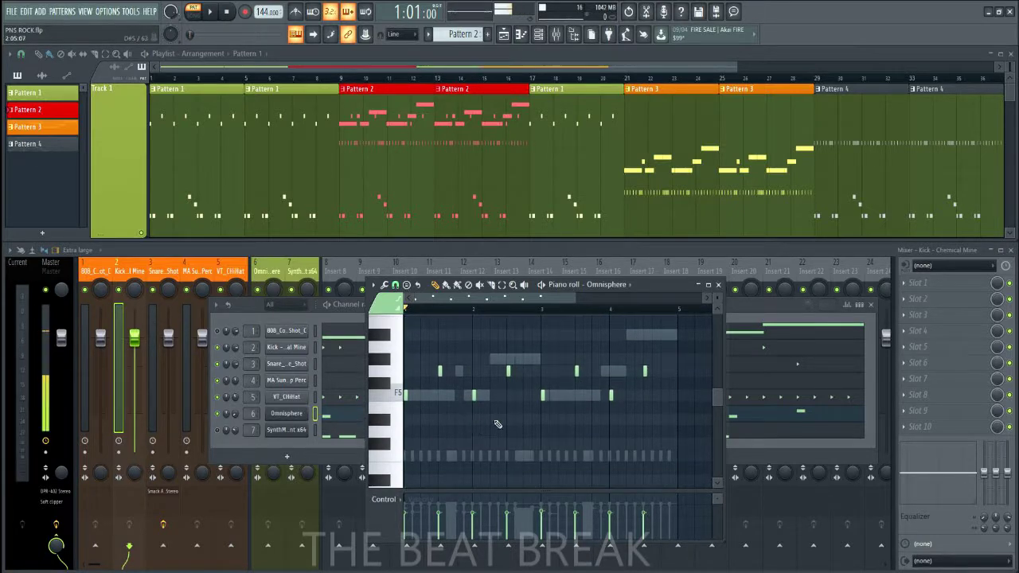
# Audition an Omnisphere note on the piano roll keyboard and play Pattern 2 with Omnisphere added.
pyautogui.click(398, 404)
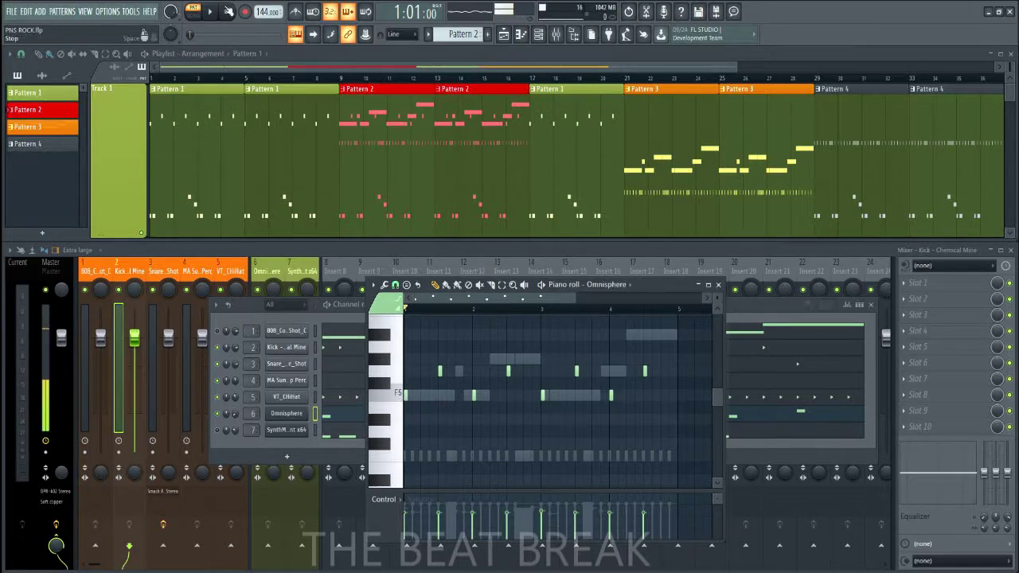
pyautogui.click(218, 13)
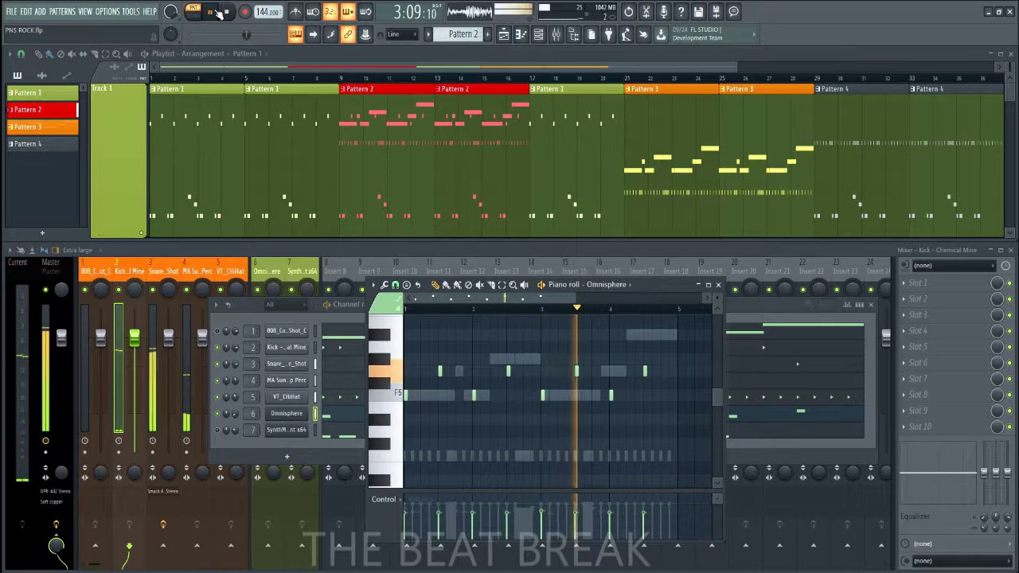
pyautogui.click(219, 12)
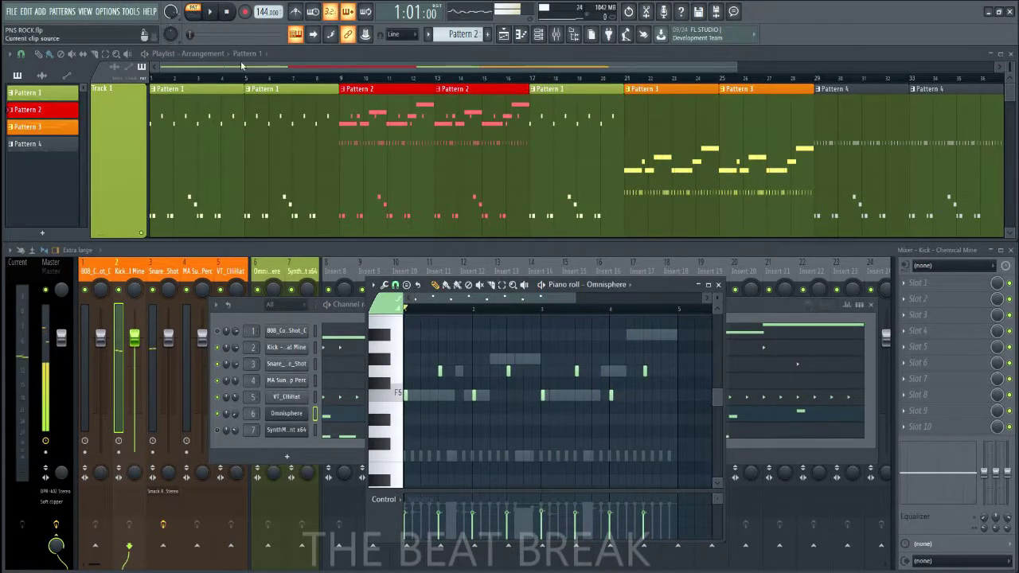
# Unmute the SynthMaster 2.9 Instrument channel and show its notes in the piano roll.
pyautogui.click(222, 428)
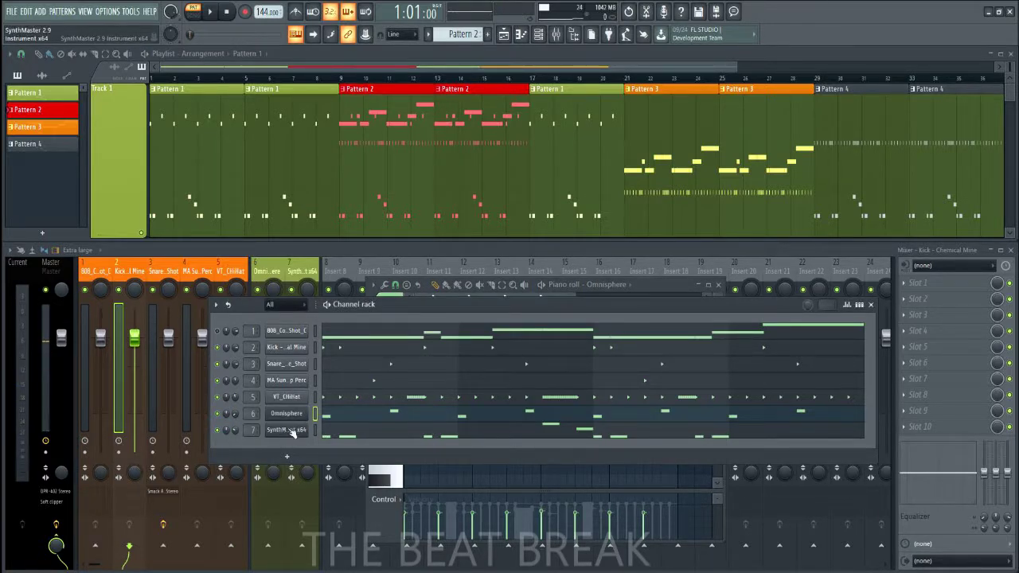
pyautogui.click(476, 438)
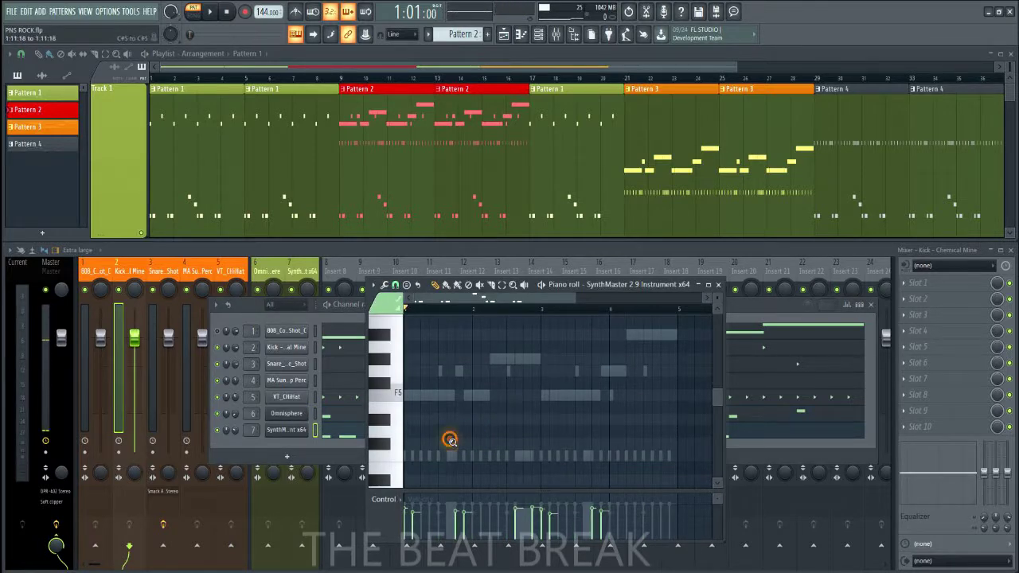
# Audition the SynthMaster pitches F3, A#3 and G#3 on the piano roll keyboard and play Pattern 2 with SynthMaster added.
pyautogui.click(397, 434)
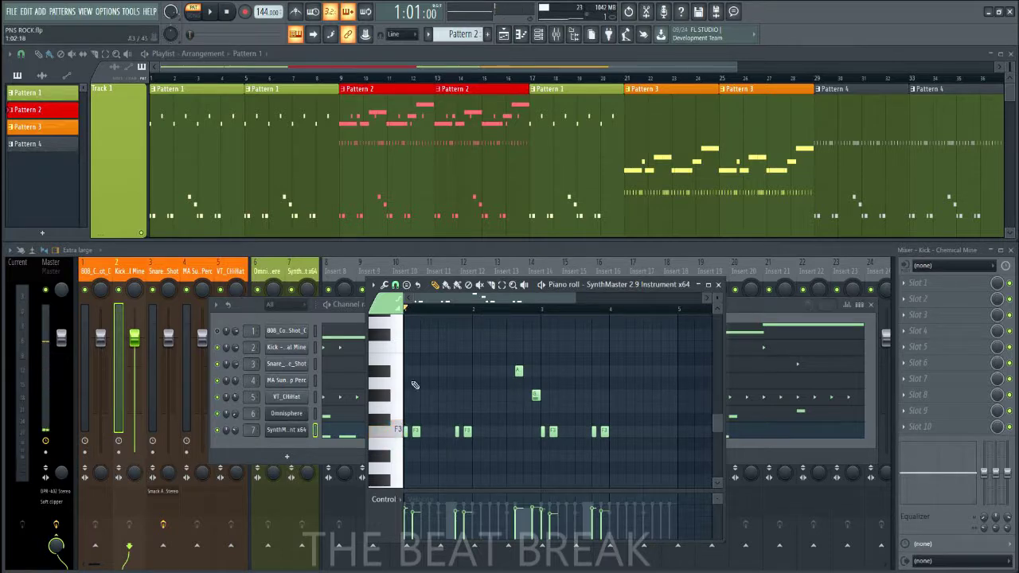
pyautogui.click(387, 373)
pyautogui.click(387, 373)
pyautogui.click(386, 374)
pyautogui.click(387, 400)
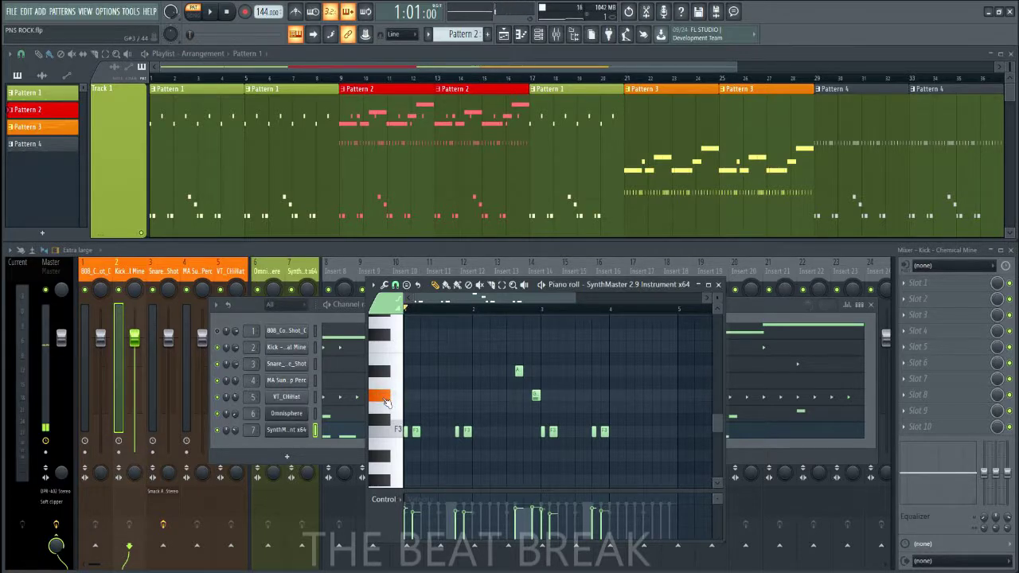
pyautogui.click(397, 440)
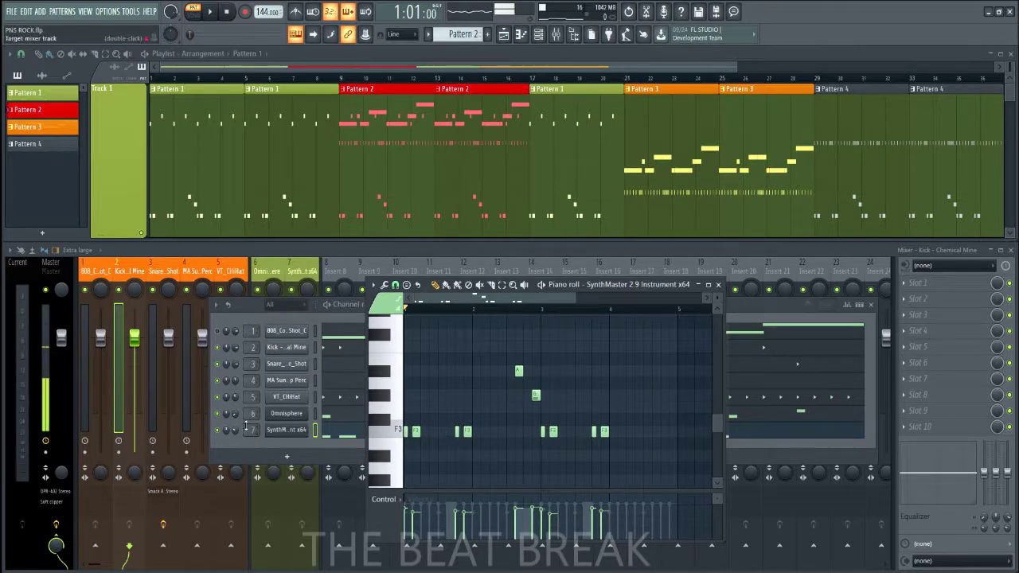
pyautogui.click(211, 14)
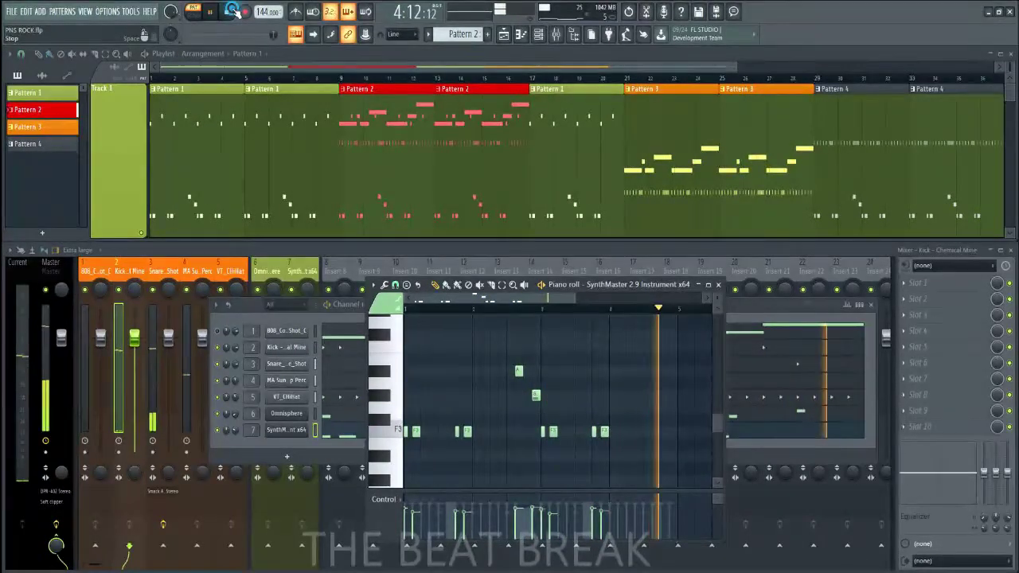
pyautogui.click(237, 12)
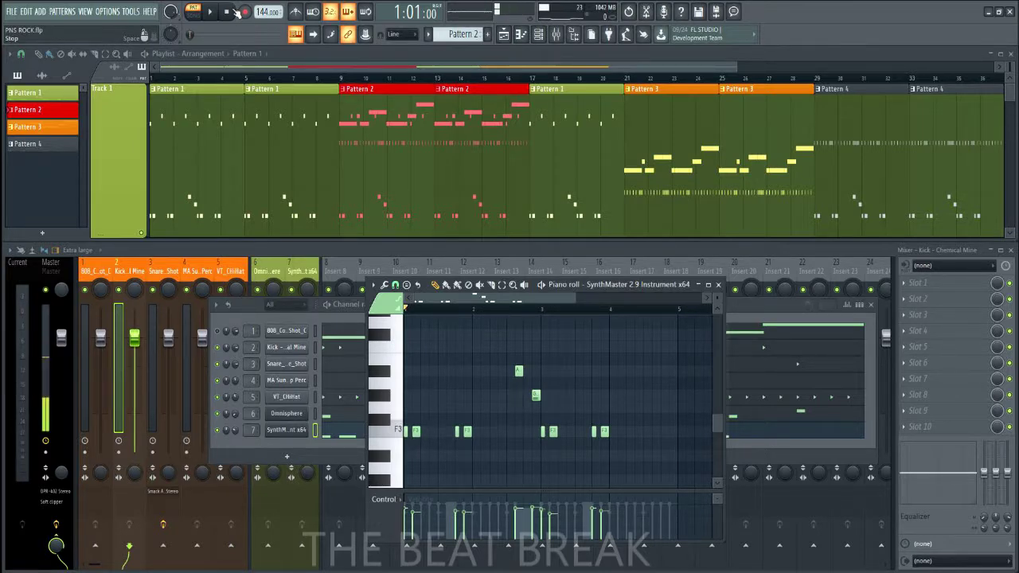
# Unmute the 808_Cordial_One_Shot_C channel and audition its sample in the channel settings.
pyautogui.click(222, 334)
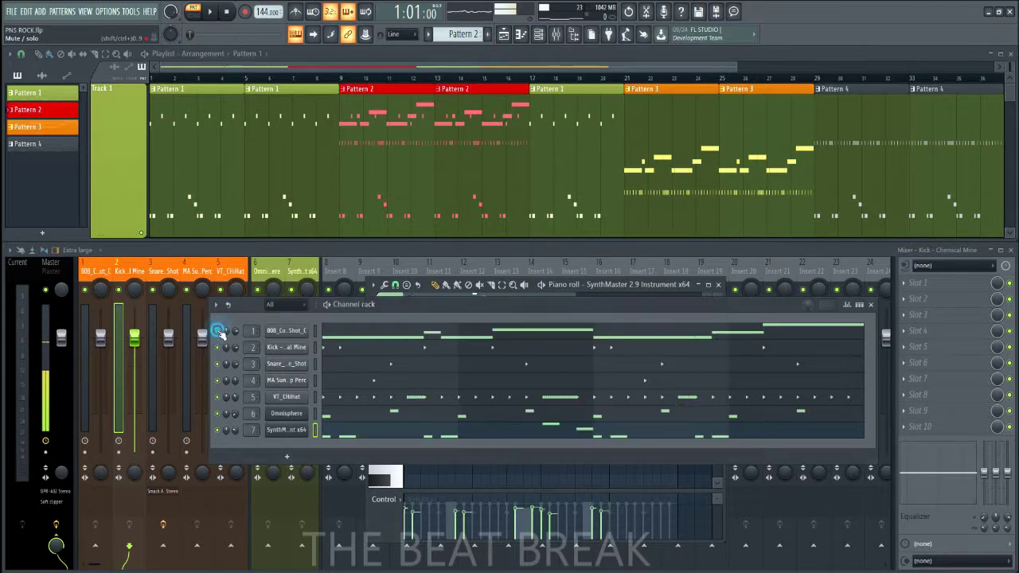
pyautogui.click(303, 332)
pyautogui.click(417, 314)
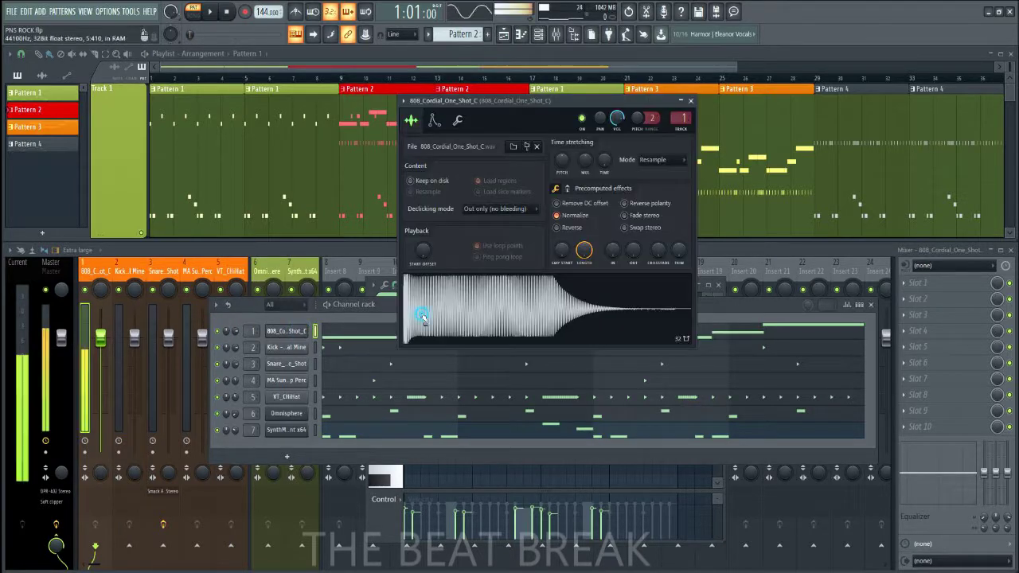
pyautogui.click(487, 304)
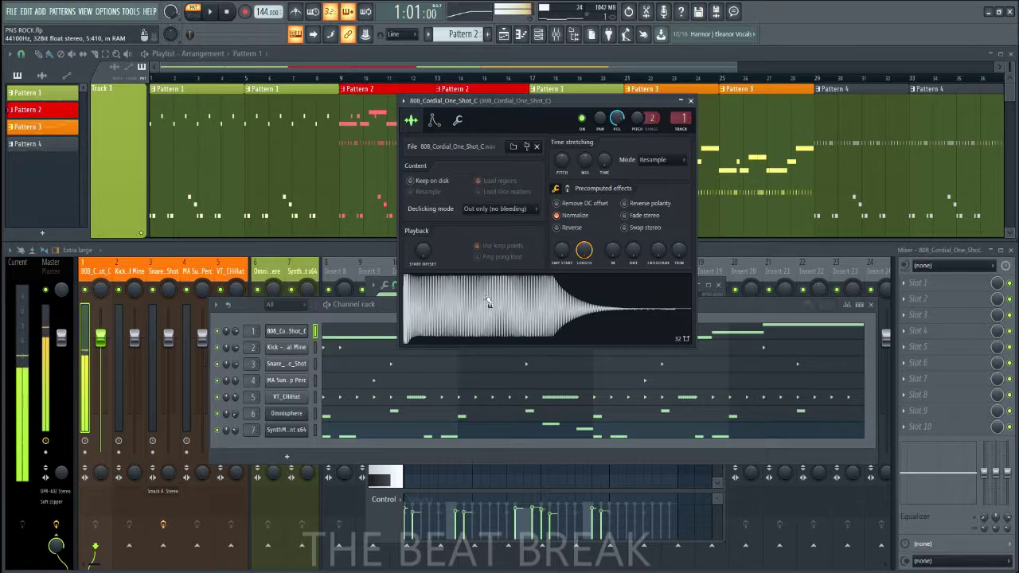
# Review the volume envelope and the cut group settings of the 808_Cordial_One_Shot_C channel and return to its sample settings.
pyautogui.click(434, 122)
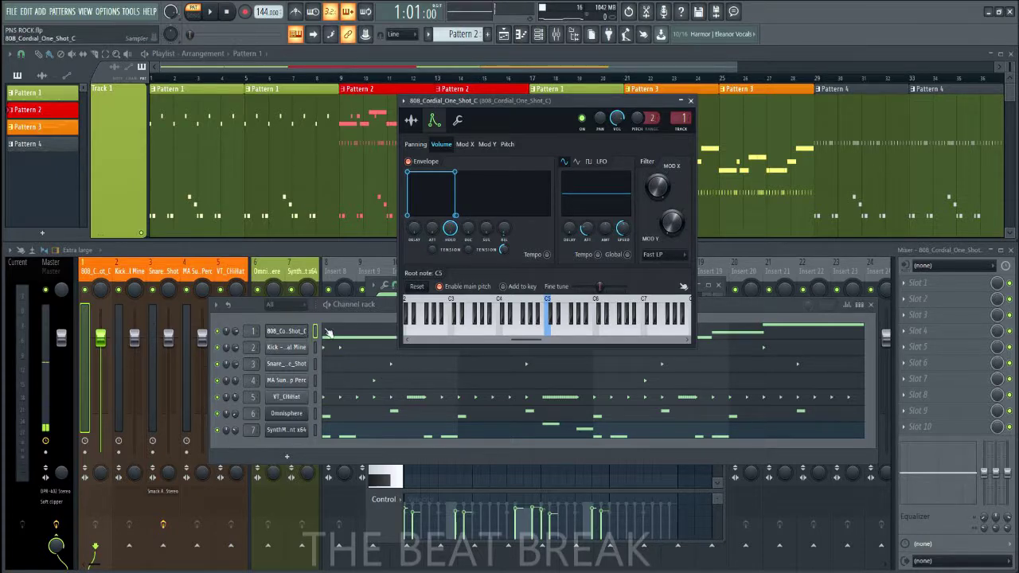
pyautogui.click(458, 122)
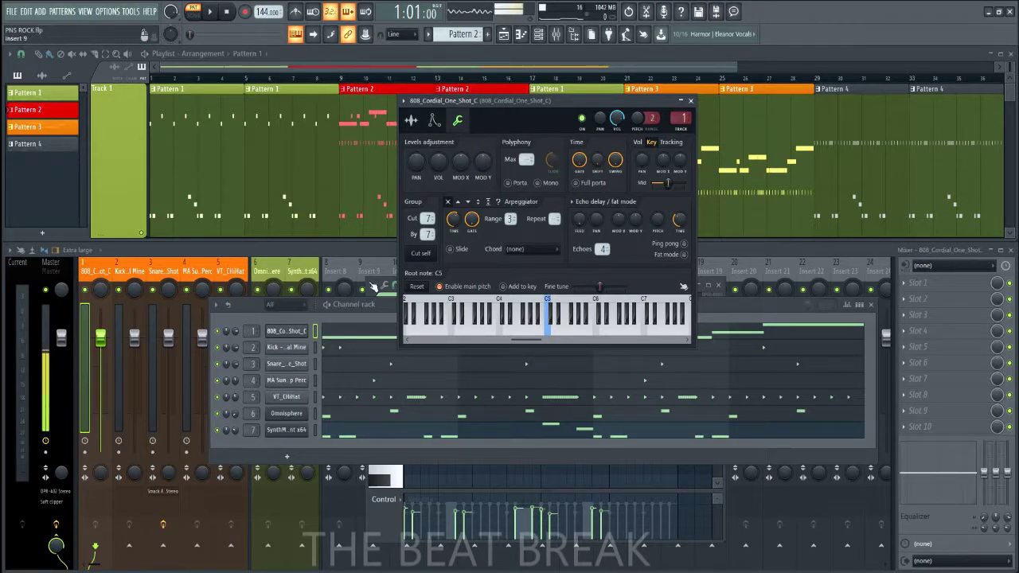
pyautogui.click(411, 118)
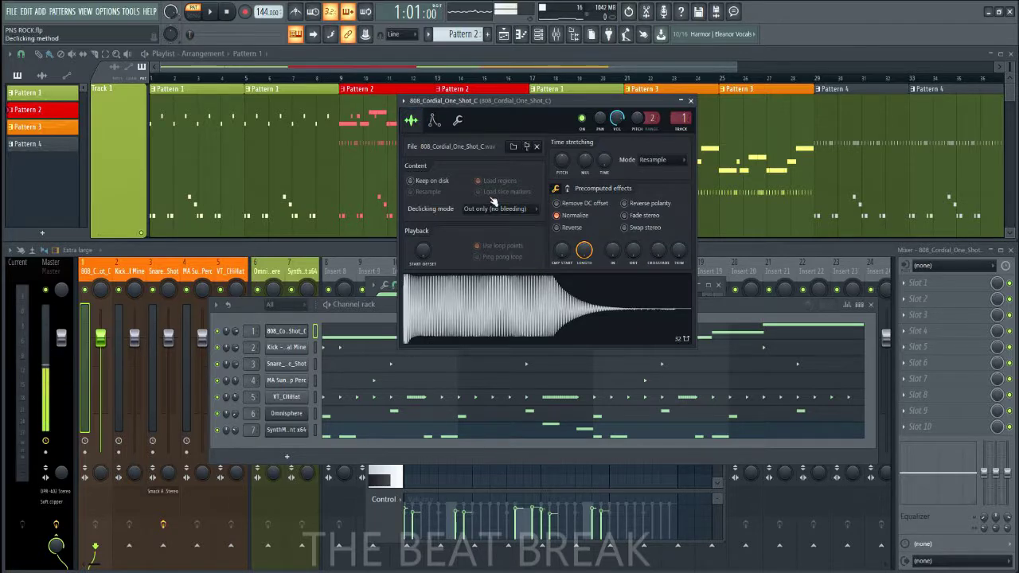
pyautogui.click(433, 120)
pyautogui.click(411, 119)
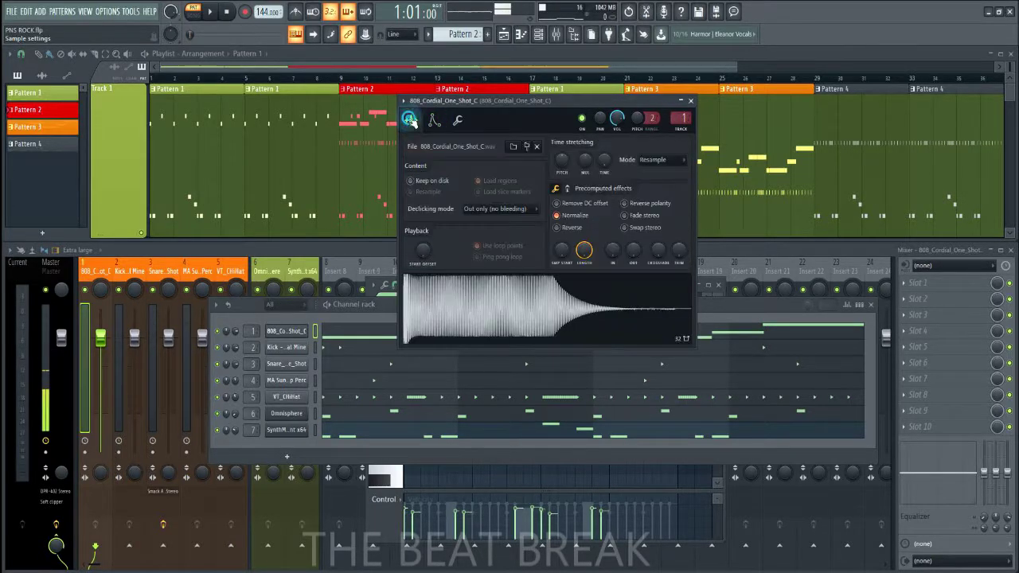
# Close the 808_Cordial_One_Shot_C channel settings and show the channel's notes around F5 in the piano roll.
pyautogui.click(689, 101)
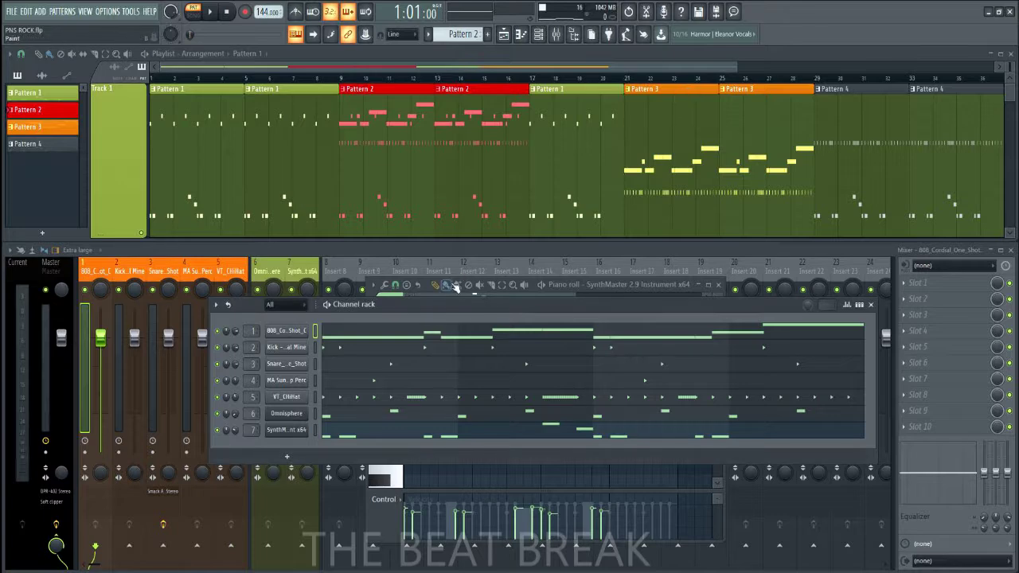
pyautogui.click(348, 339)
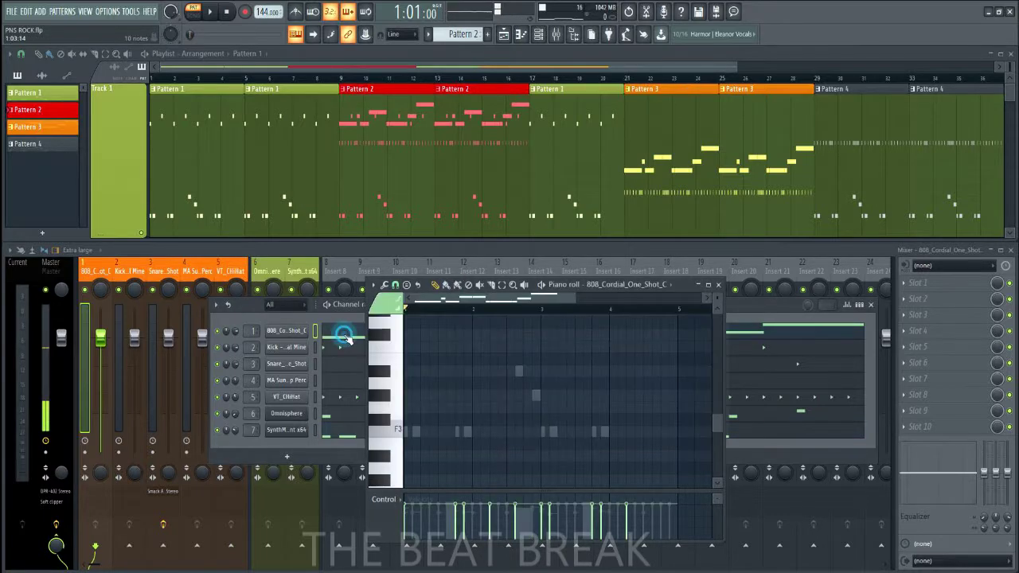
pyautogui.click(349, 339)
pyautogui.click(349, 339)
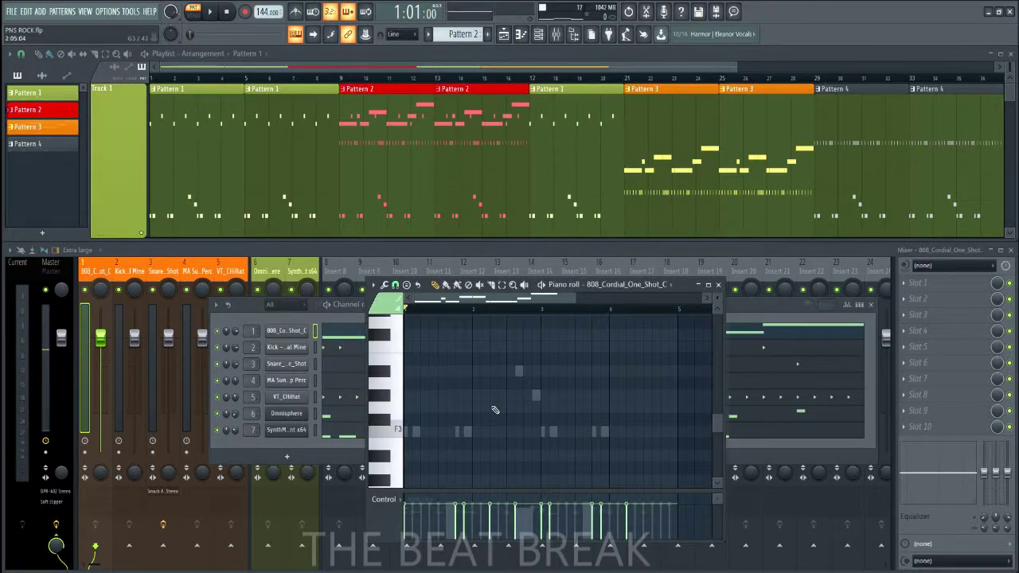
pyautogui.scroll(4, 536, 429)
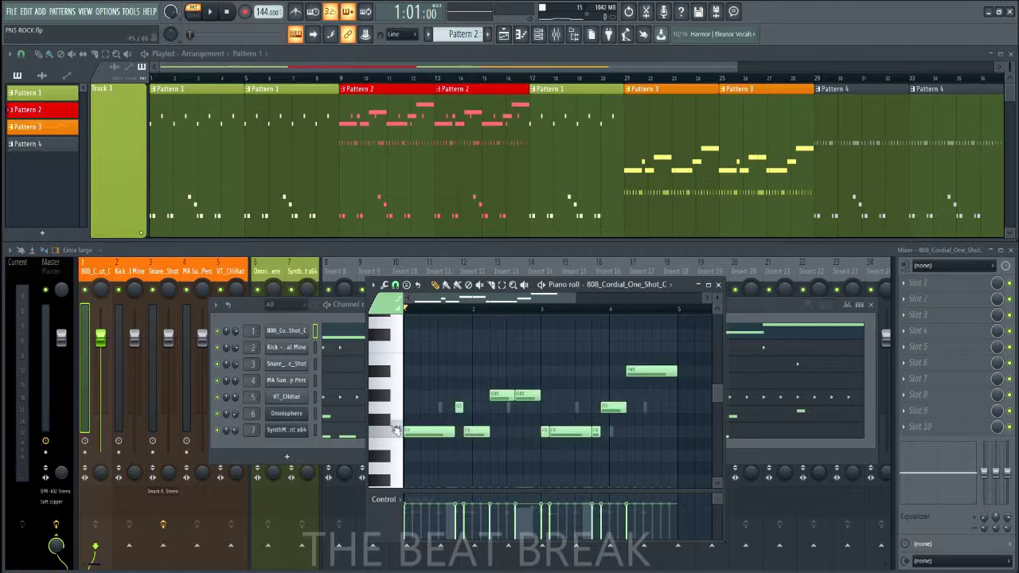
# Play Pattern 2 with the 808 added and stop it, and play the full playlist arrangement from the start in song mode.
pyautogui.click(209, 13)
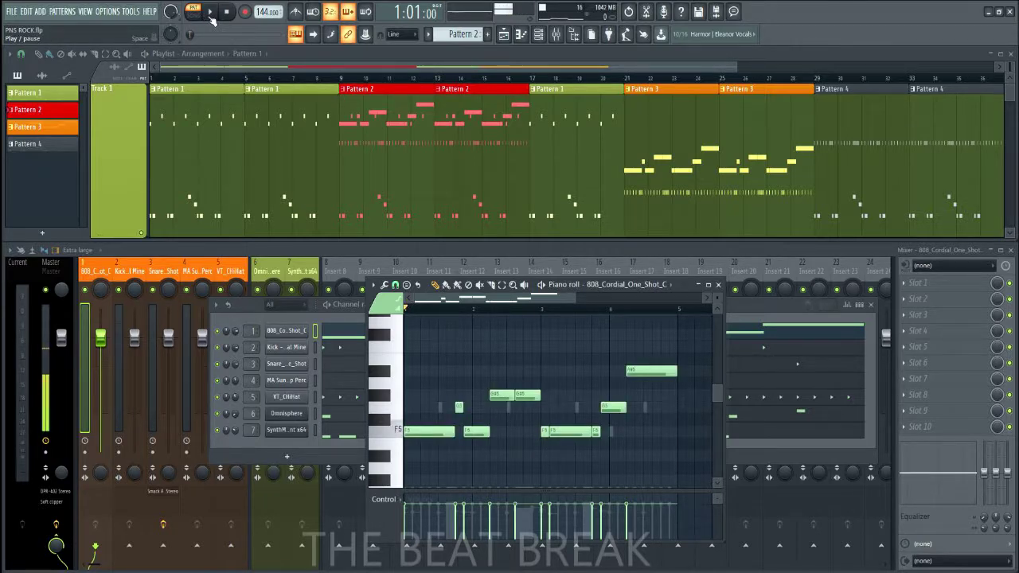
pyautogui.click(210, 12)
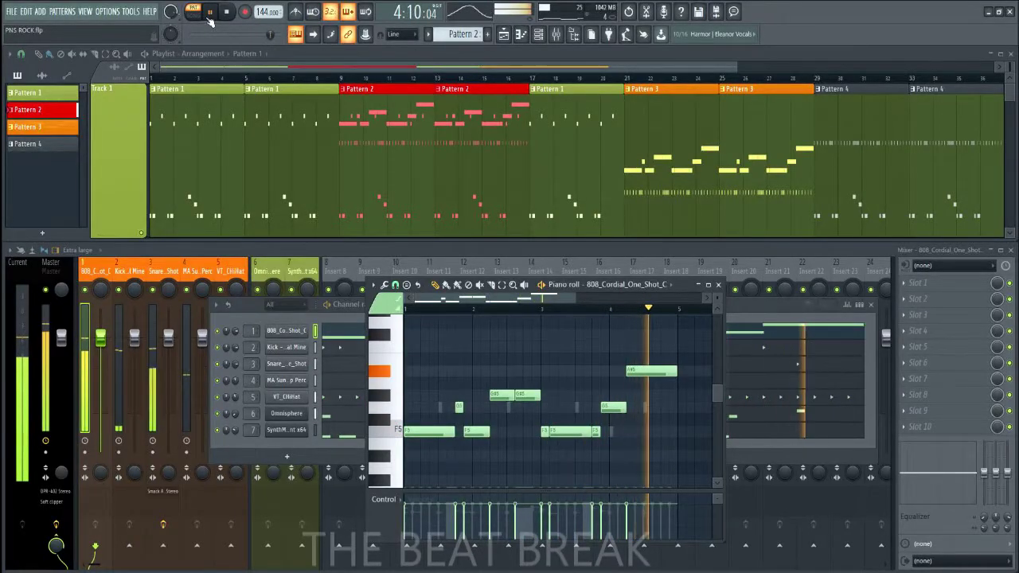
pyautogui.press('space')
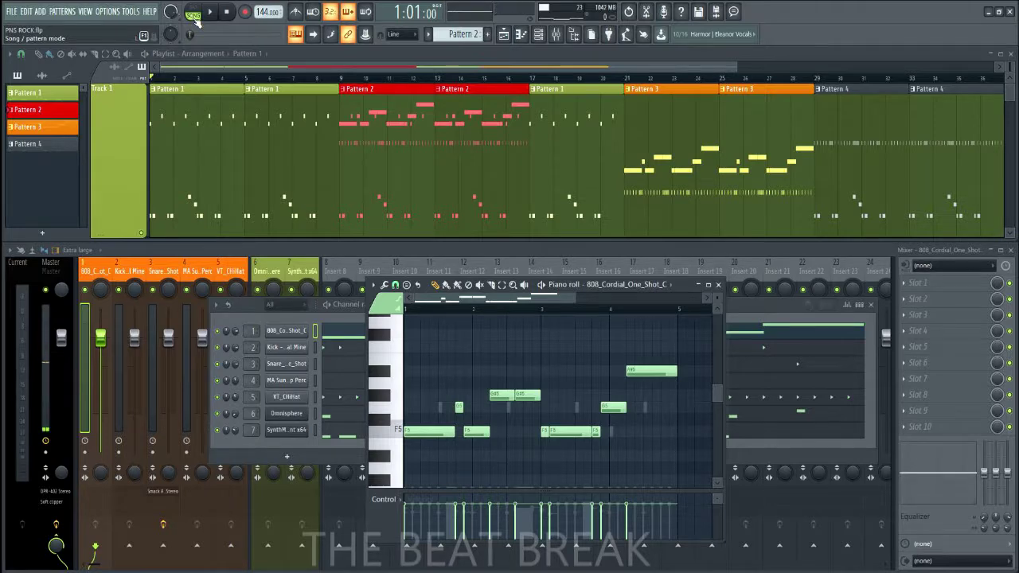
pyautogui.press('space')
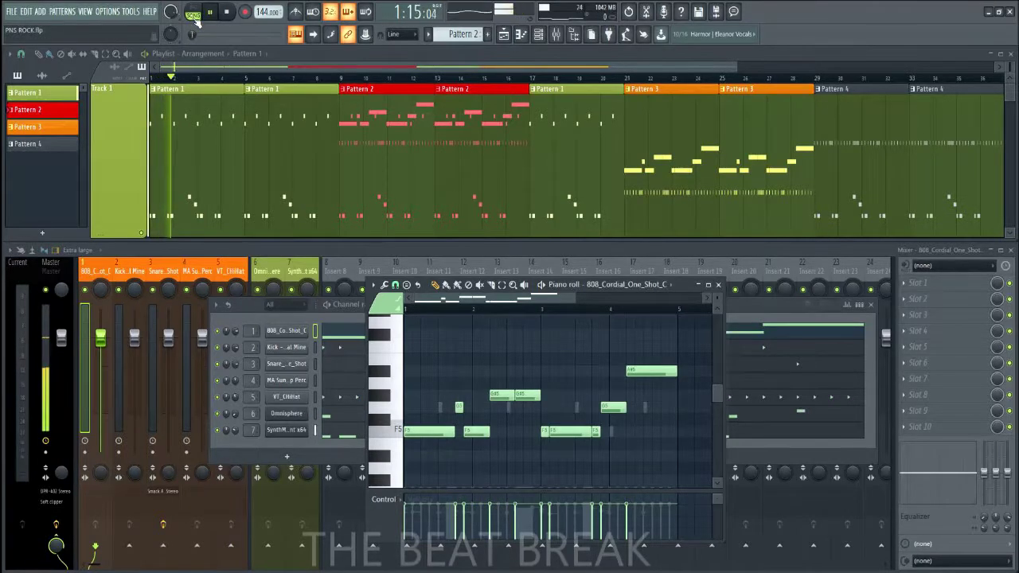